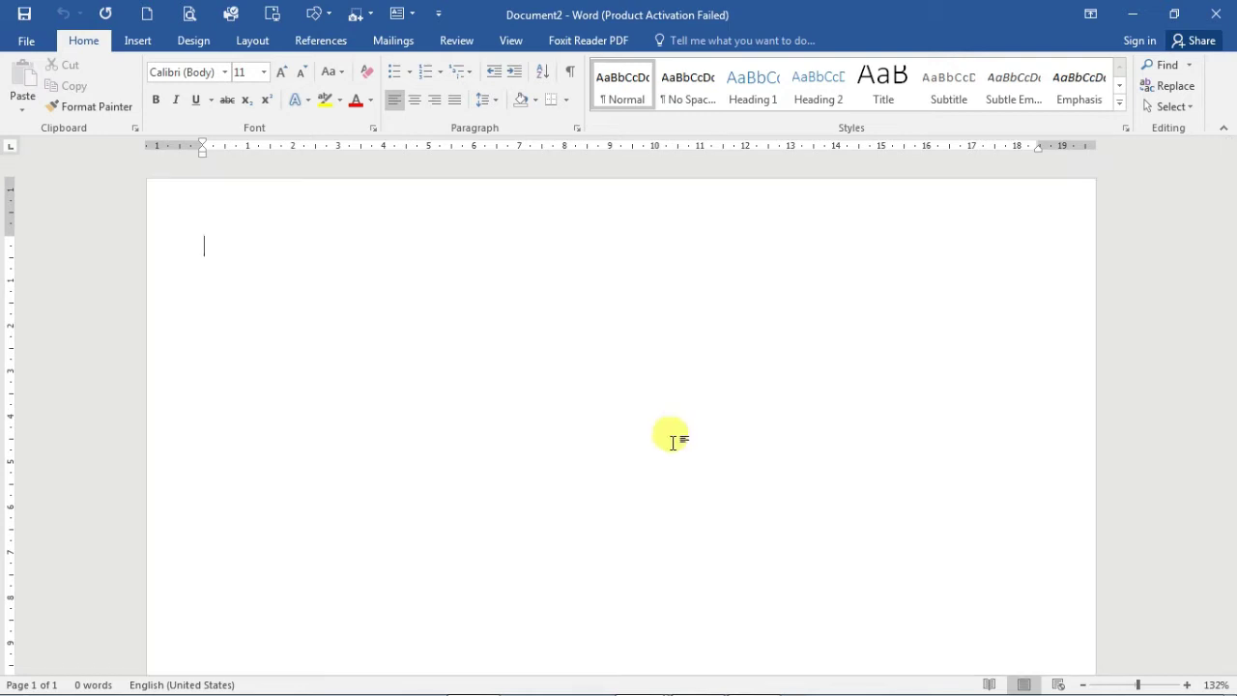
Open the Tabs dialog from the Paragraph settings and move it aside.
left_click(573, 127)
left_click(550, 515)
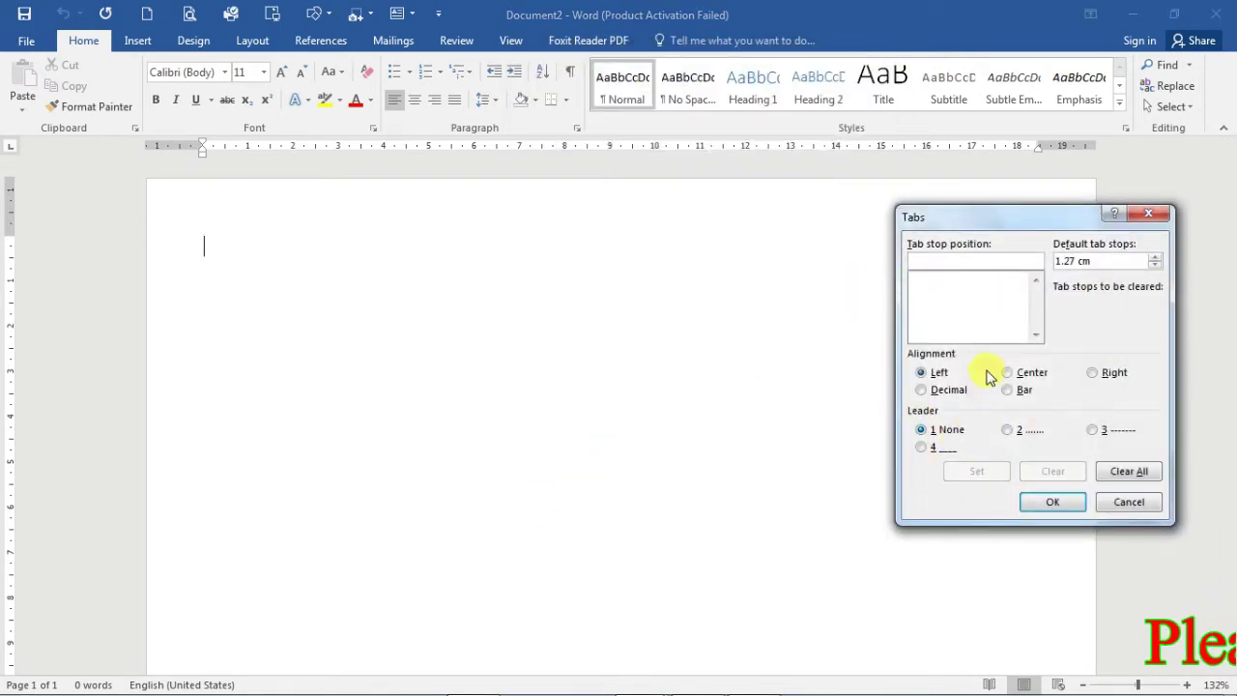
left_click_drag(967, 217, 878, 202)
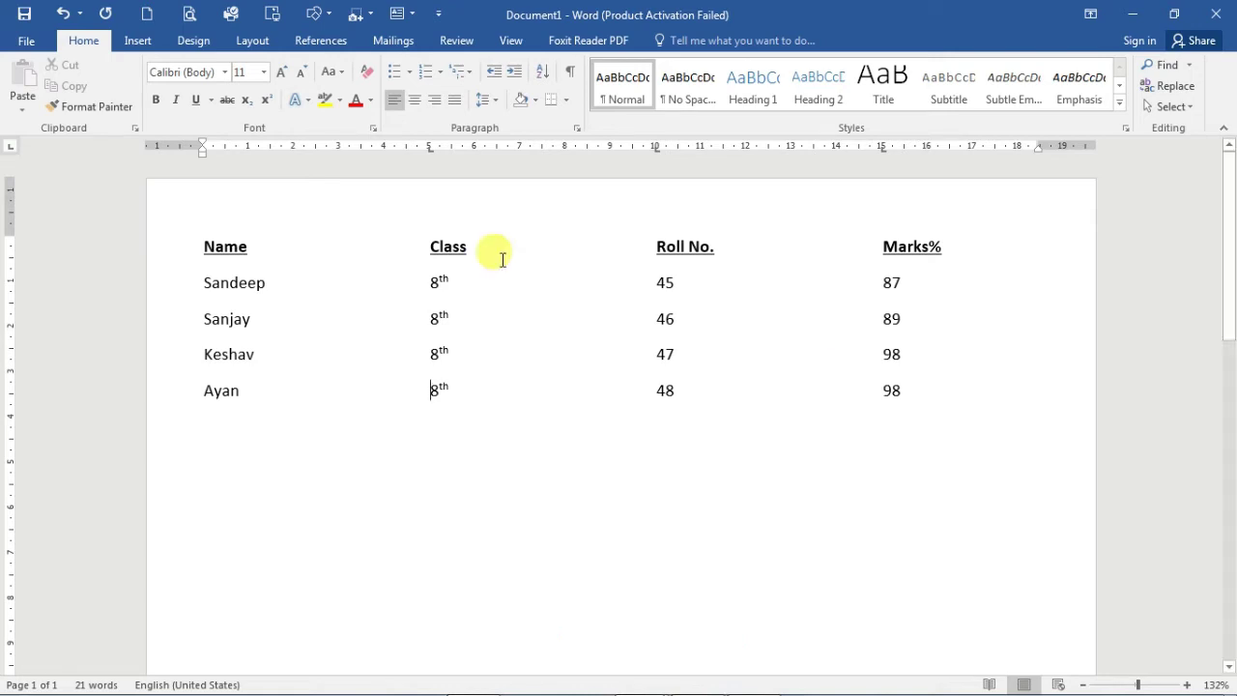
Open the Tabs dialog for the empty line under the student list and move it clear.
left_click(576, 129)
left_click(578, 522)
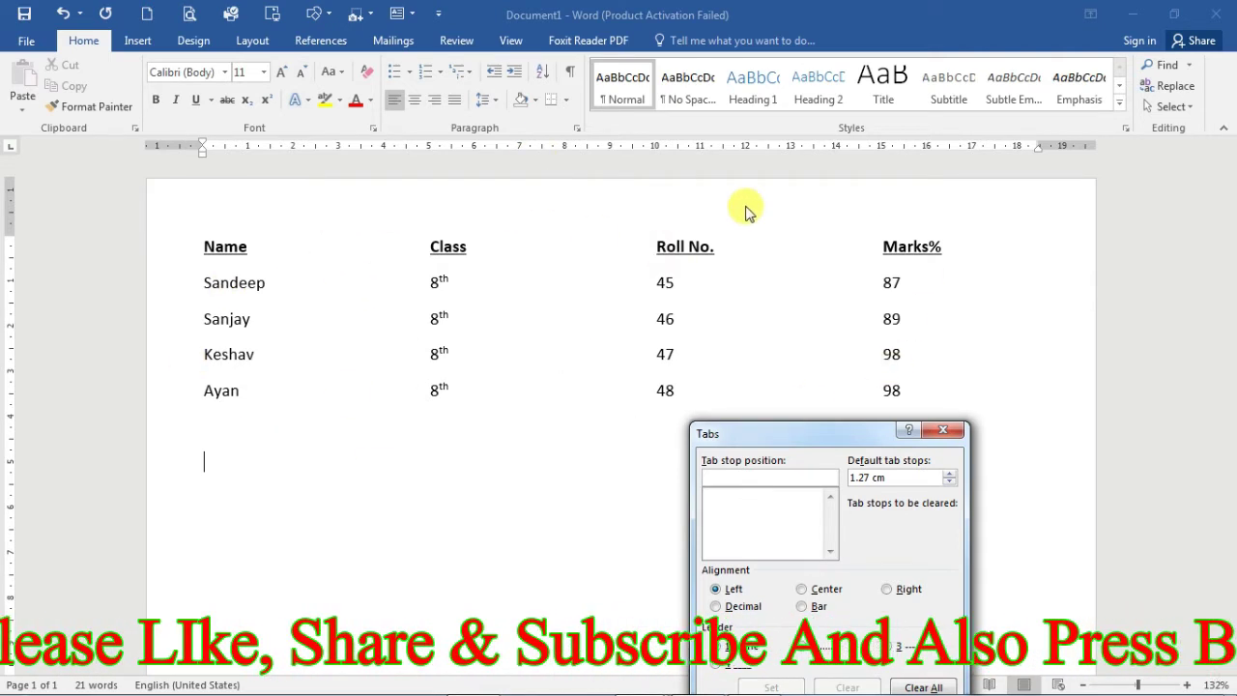
left_click_drag(774, 432, 830, 236)
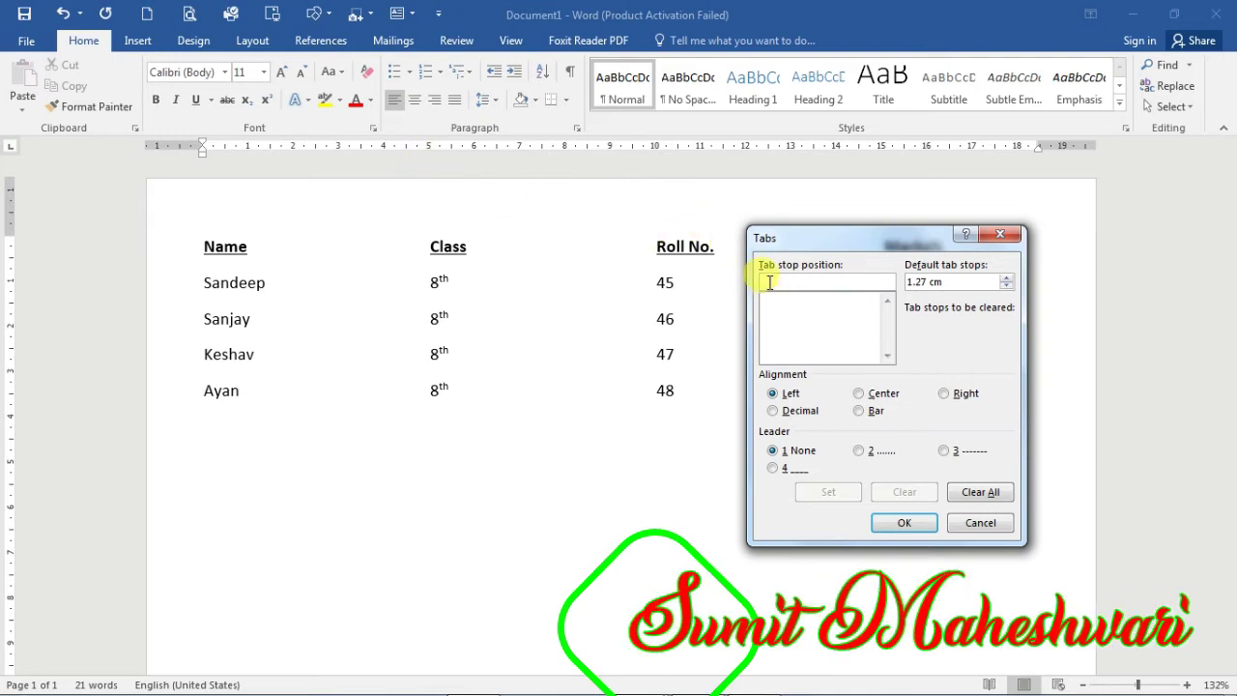
Add left tab stops at 5, 10 and 15 cm and apply them.
type("5")
left_click(847, 488)
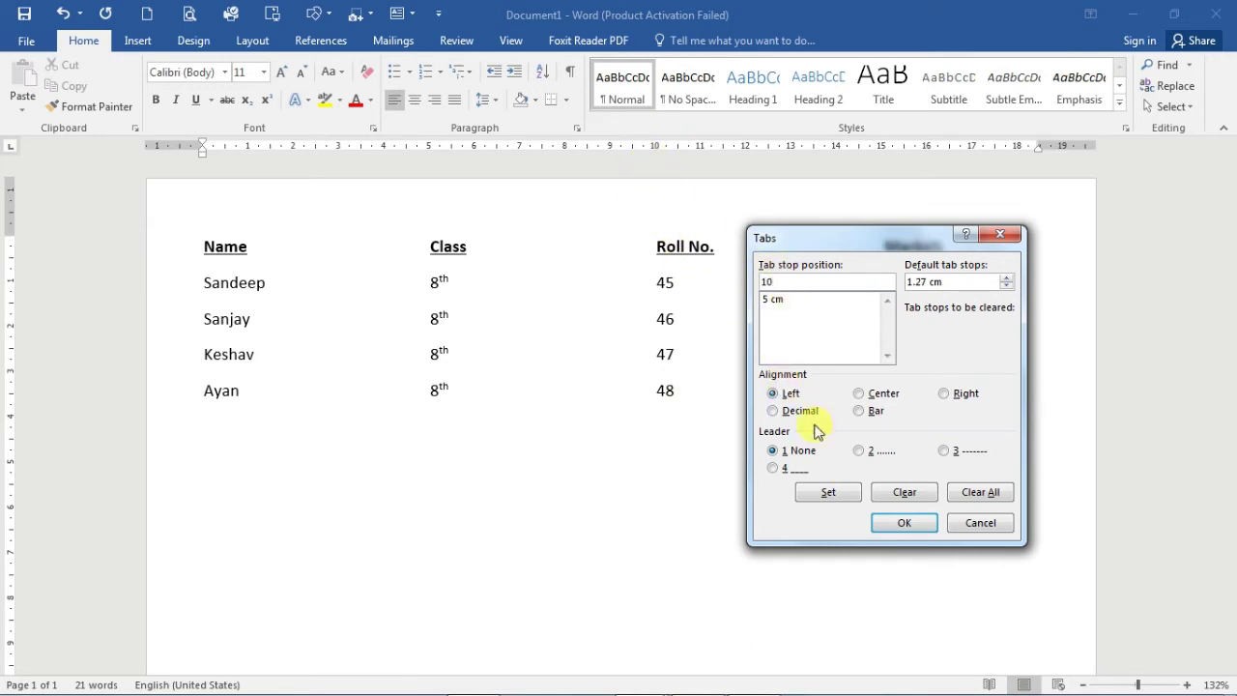
left_click_drag(876, 235, 936, 420)
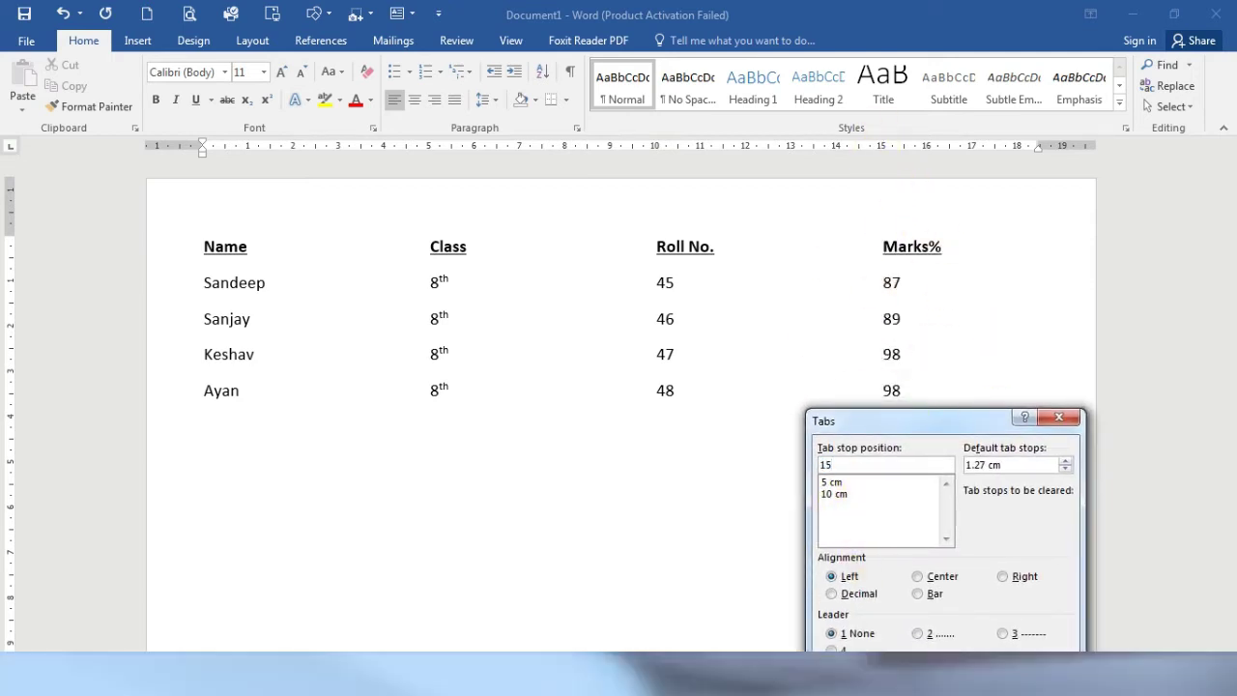
left_click_drag(953, 464, 964, 248)
left_click(929, 501)
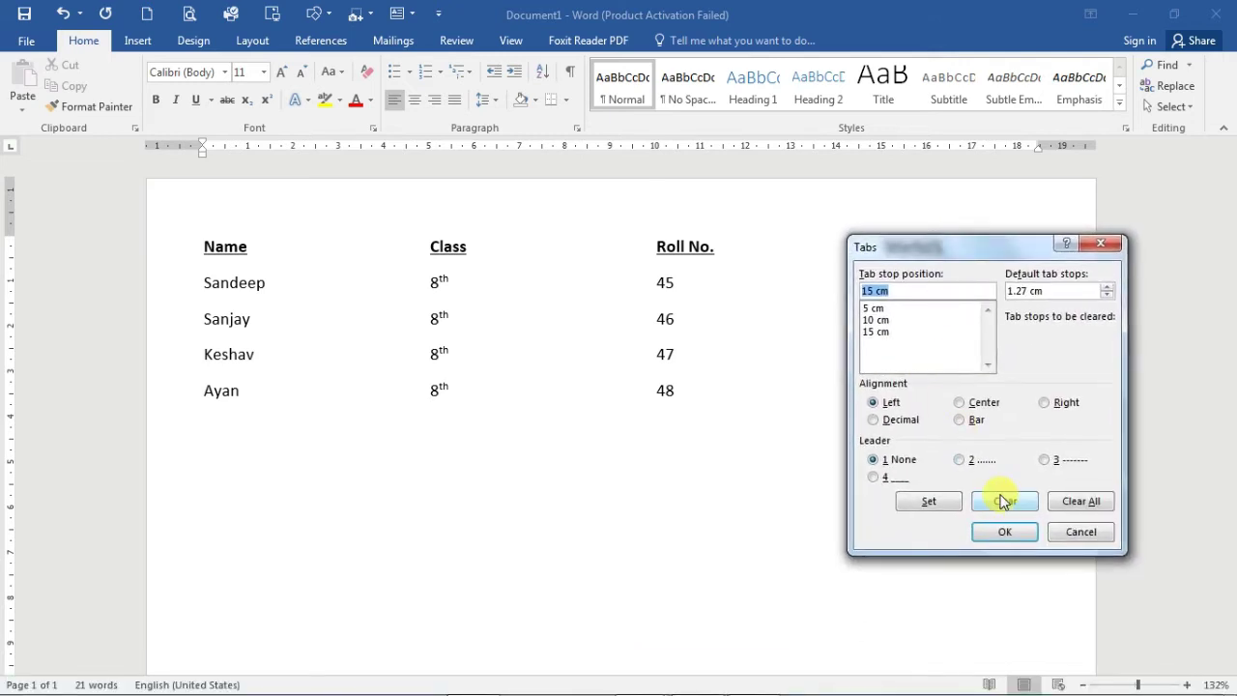
left_click(1006, 533)
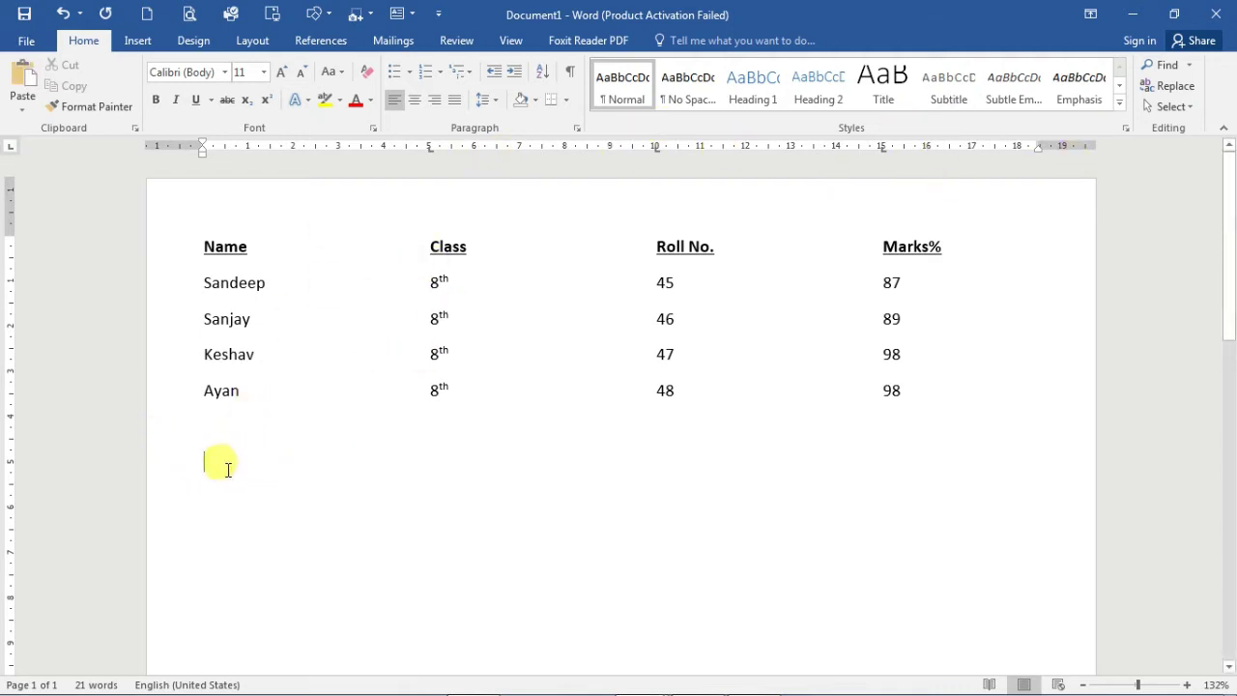
left_click(620, 463)
Type the tab-separated header row Name, Class, Roll no and Marks.
type("Name")
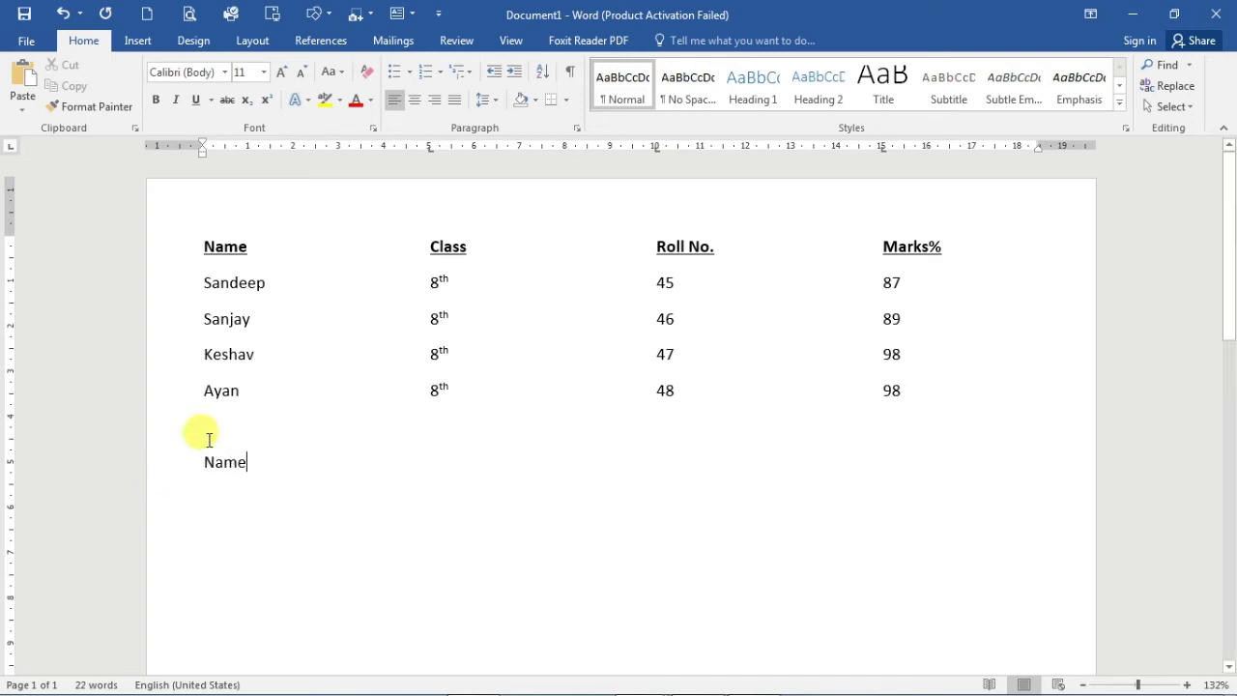
key("Tab")
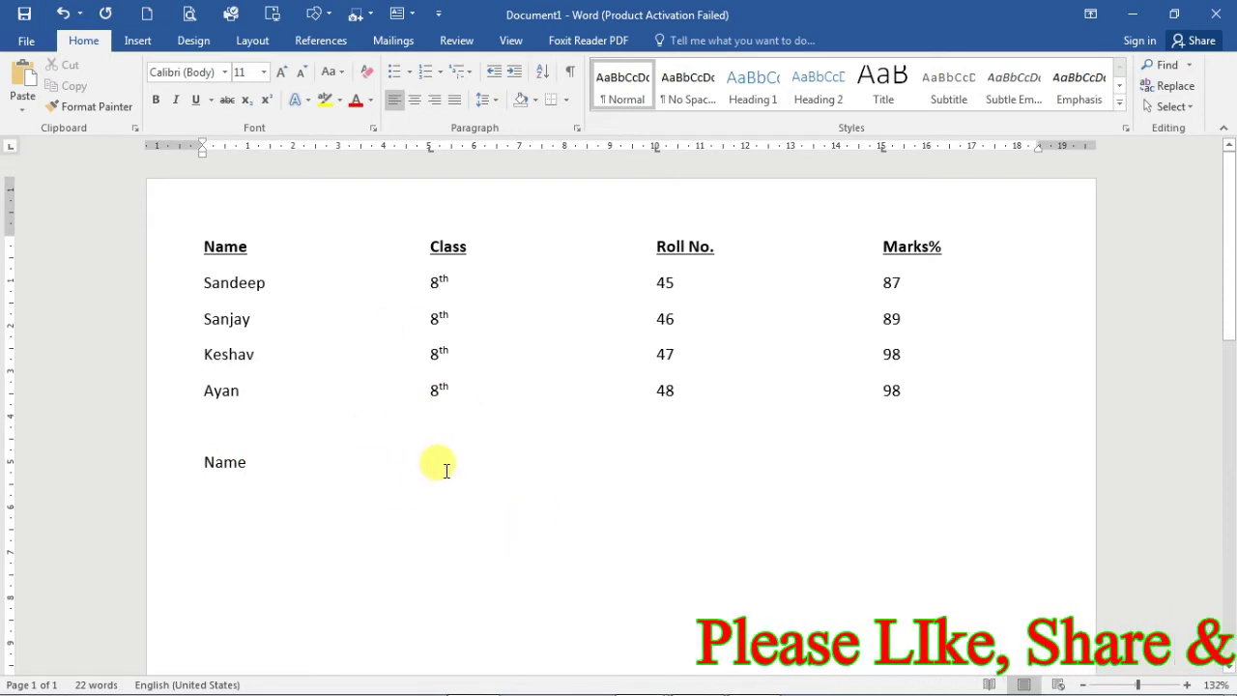
type("Class")
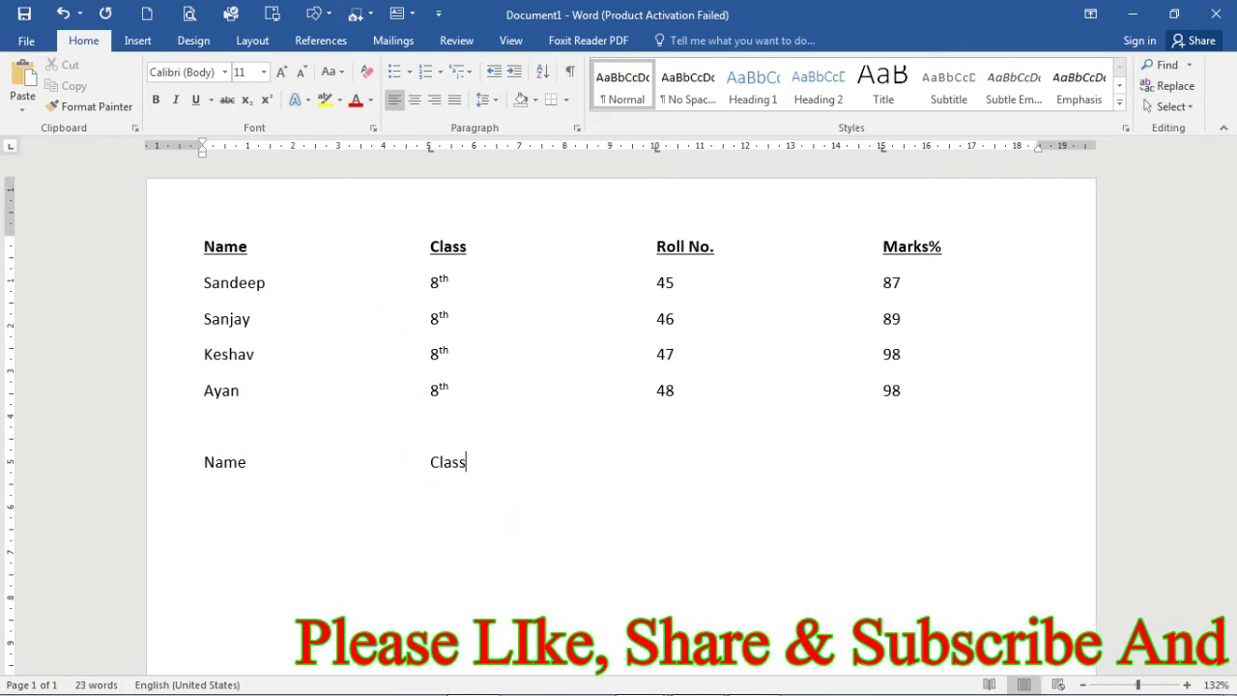
key("Tab")
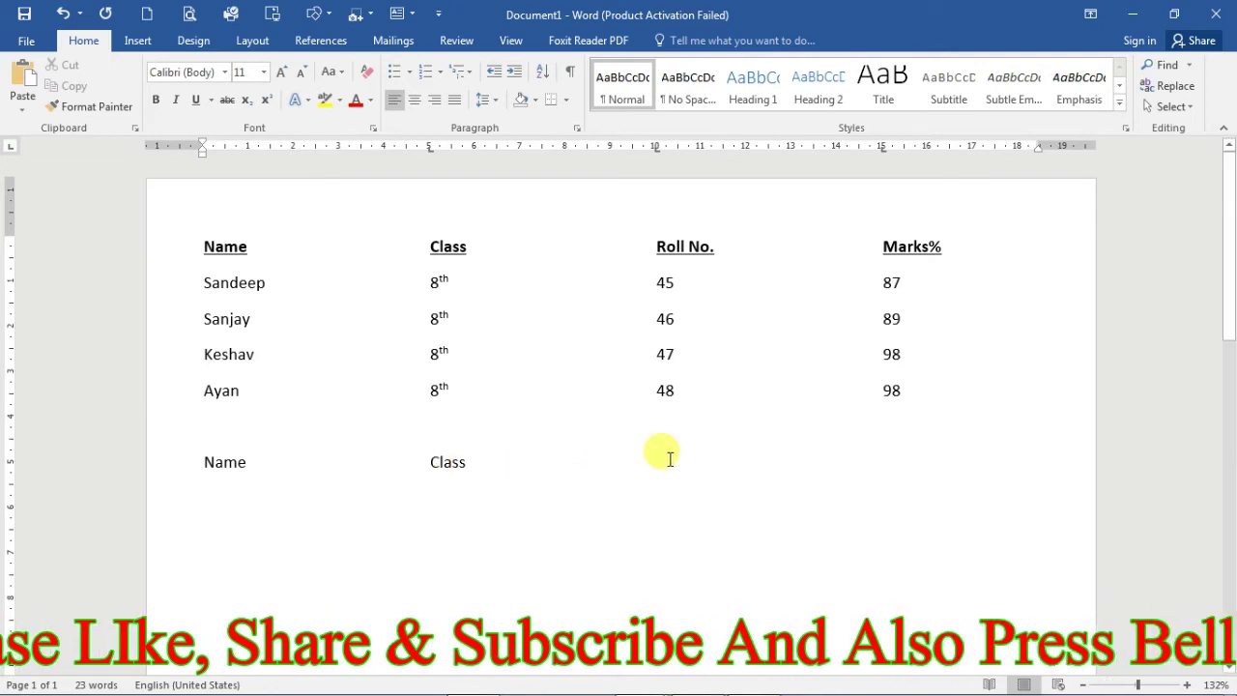
type("Roll no")
key("Tab")
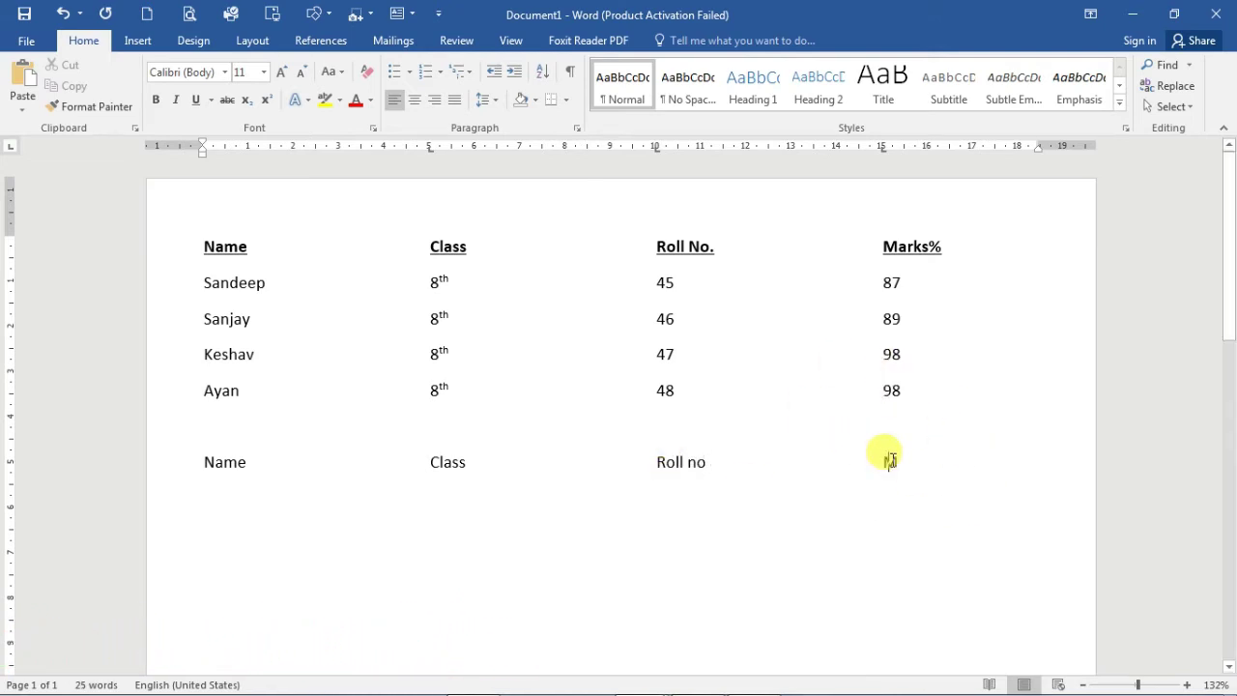
type("Marks")
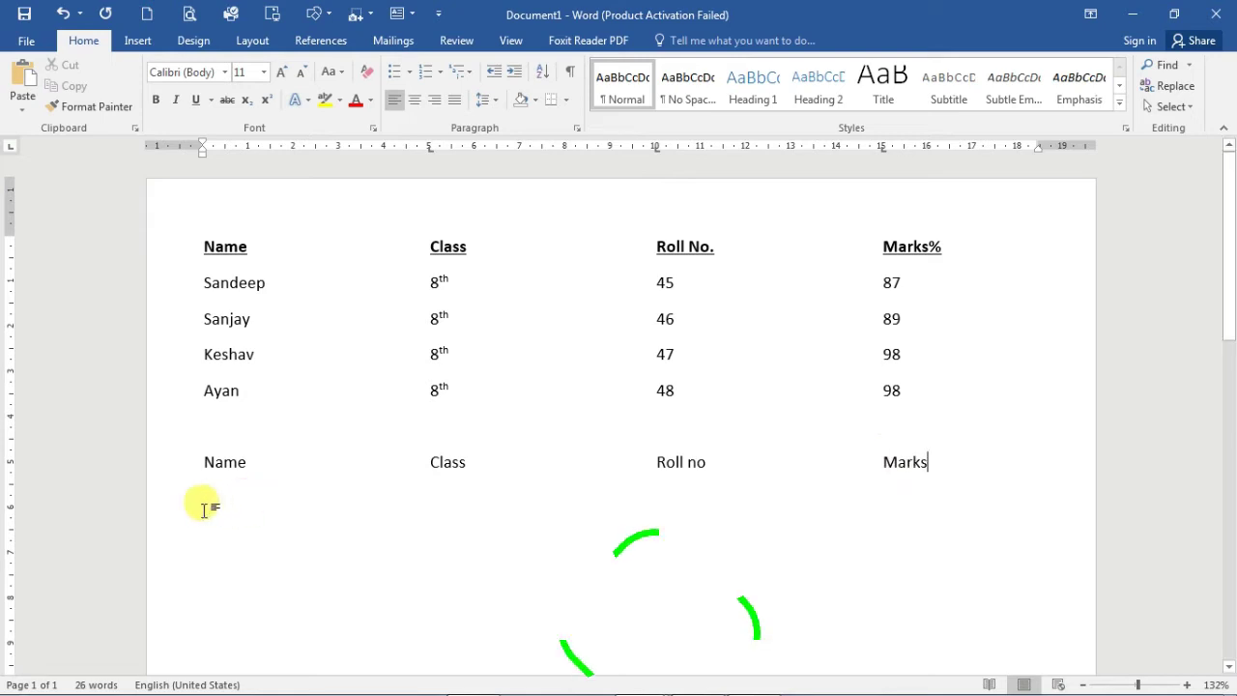
Fill in the four student rows beneath the headings, tab-aligned.
left_click(192, 497)
type("sand")
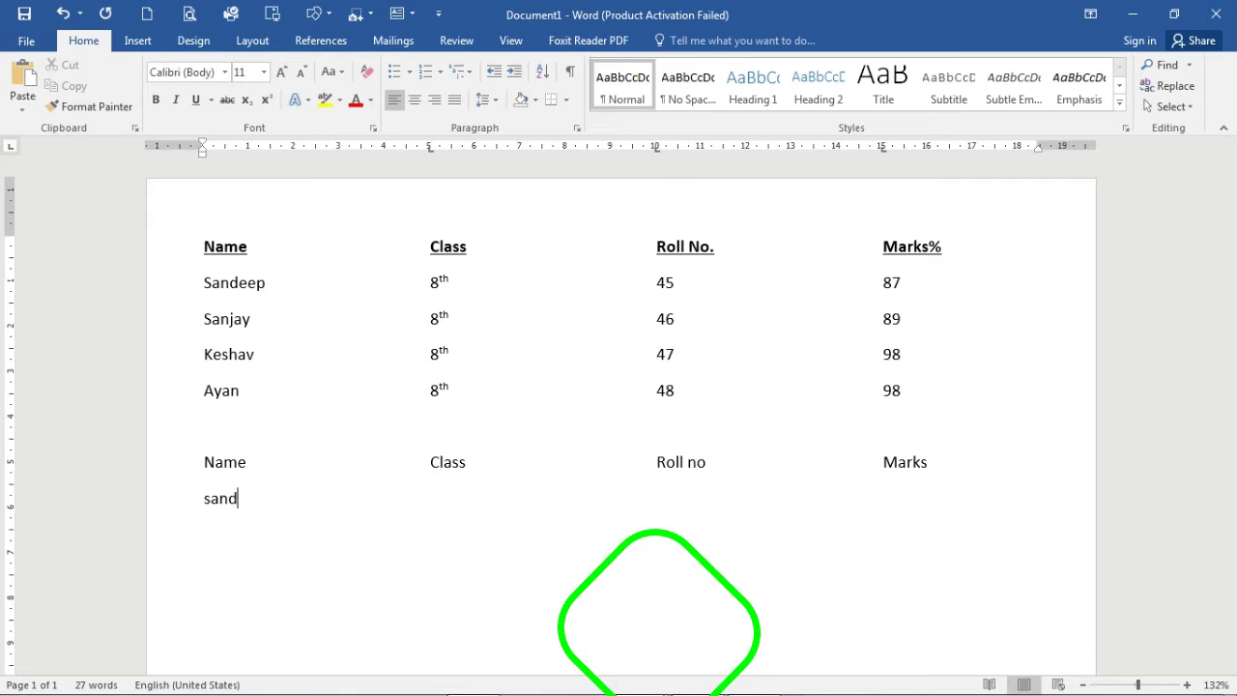
type("eep 8th 45 87")
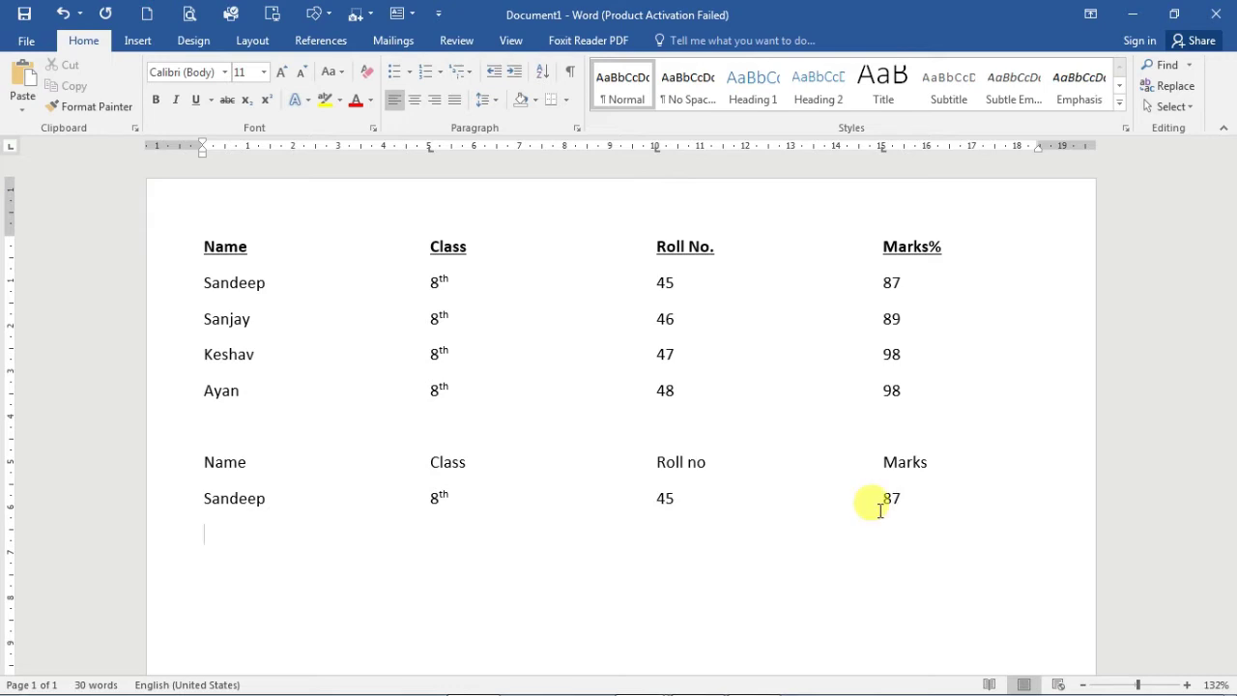
type("Sanjay\t8th\t46\t89 Keshav\t8th\t47\t98 Ayan\t8th\t48\t98")
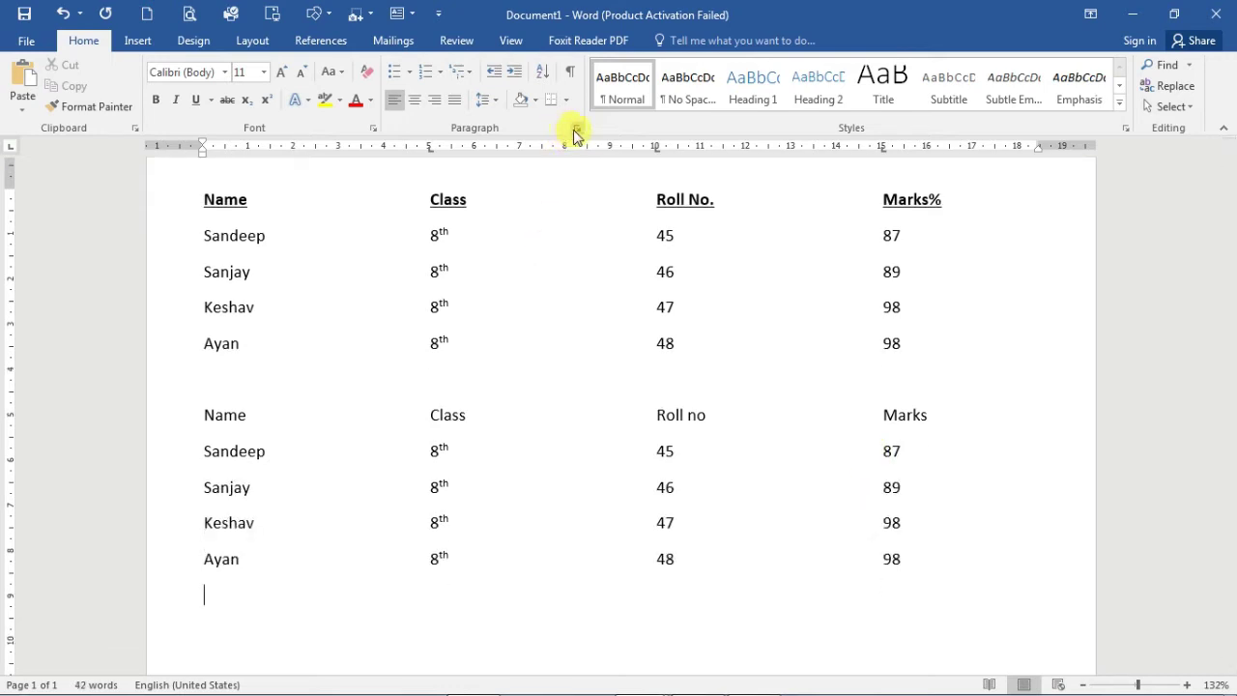
left_click(576, 130)
Add left-aligned tab stops at 4, 8, 12 and 16 cm in the Tabs dialog.
left_click(565, 517)
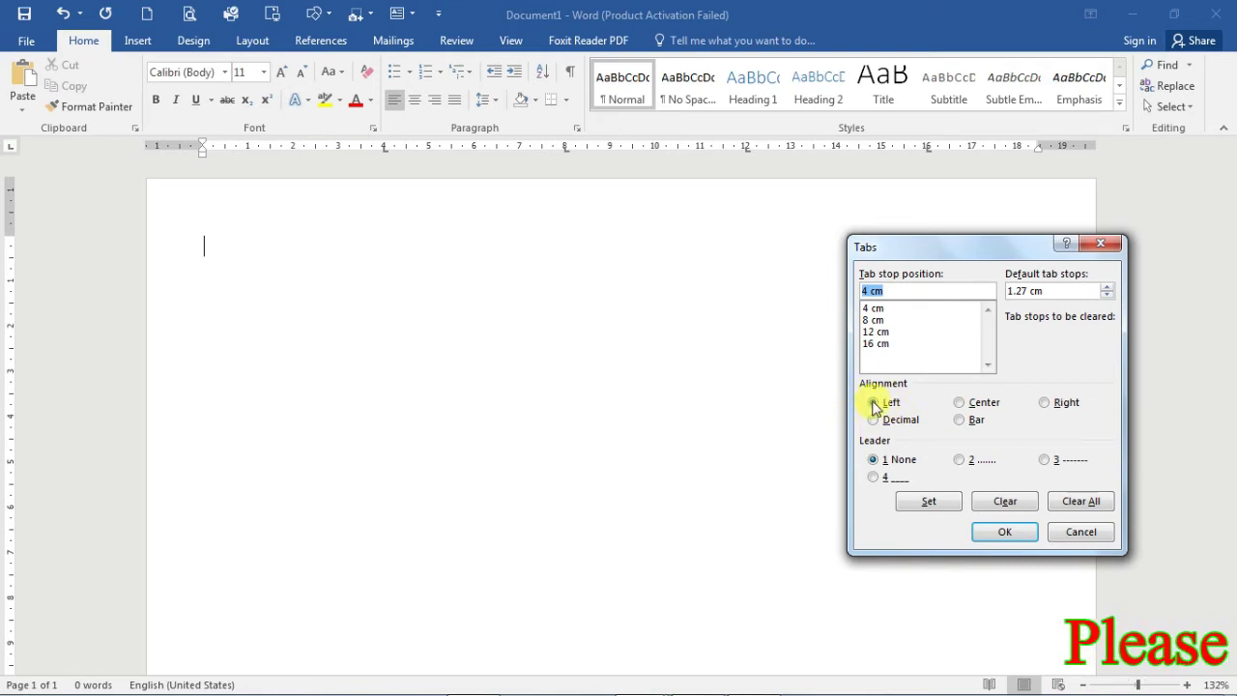
left_click(873, 308)
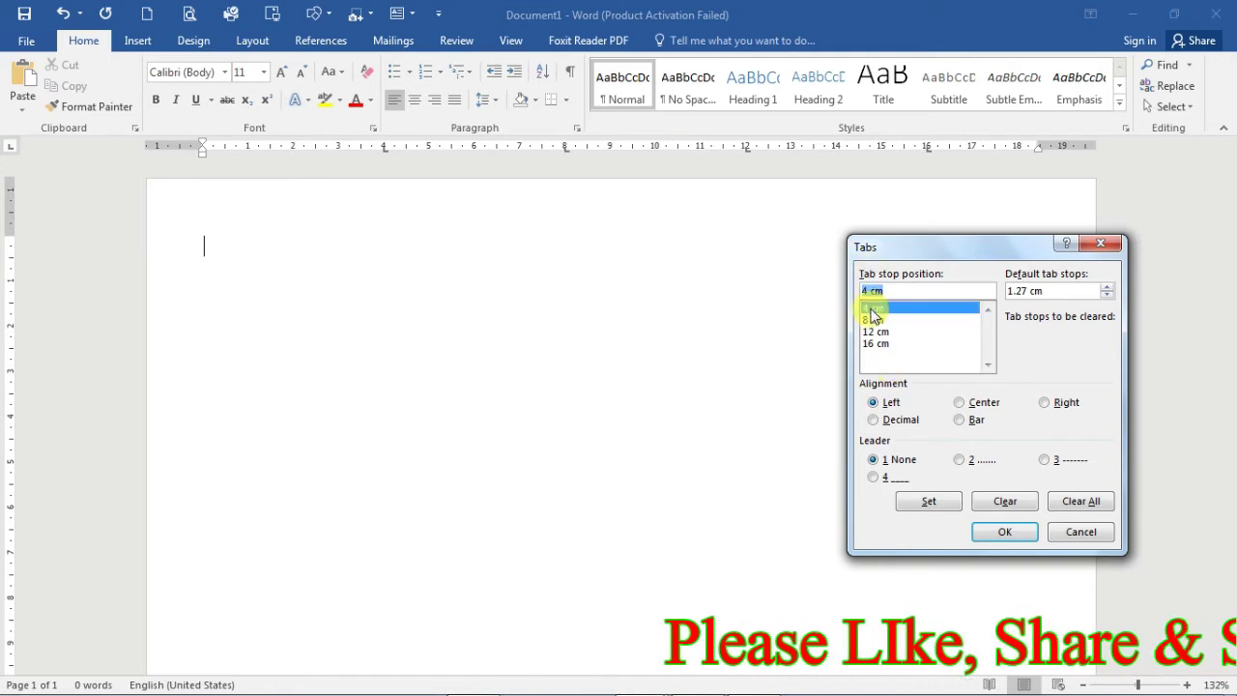
left_click(931, 508)
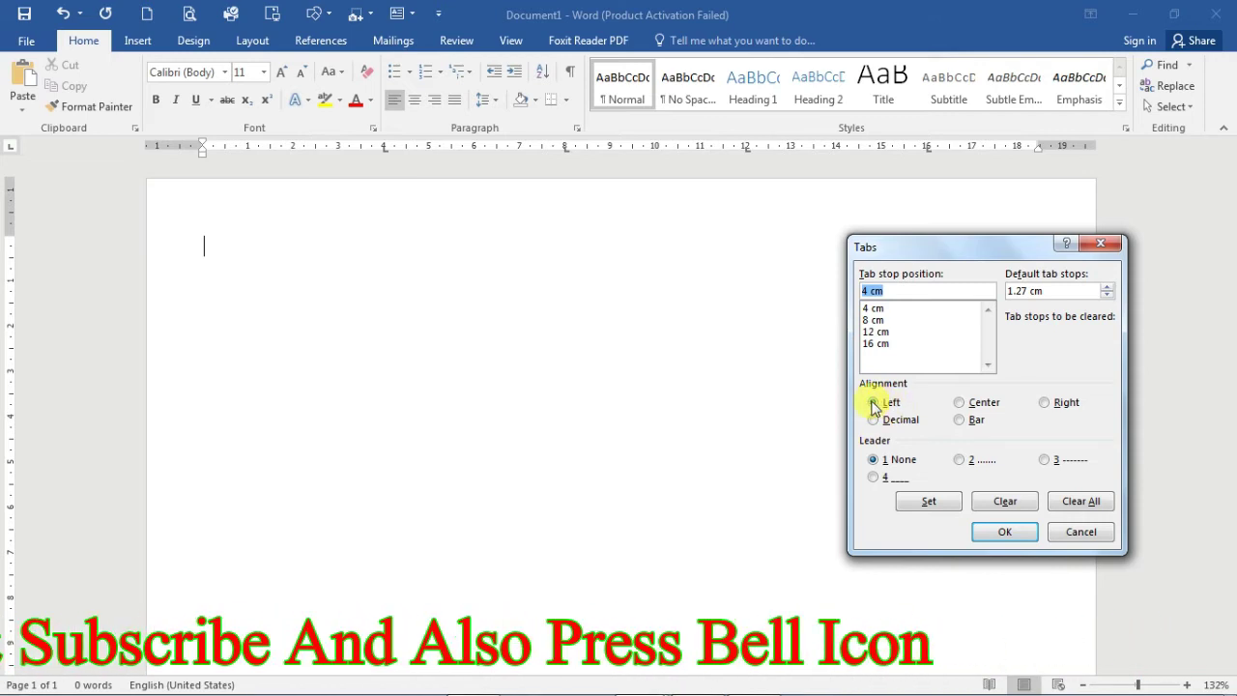
left_click(873, 404)
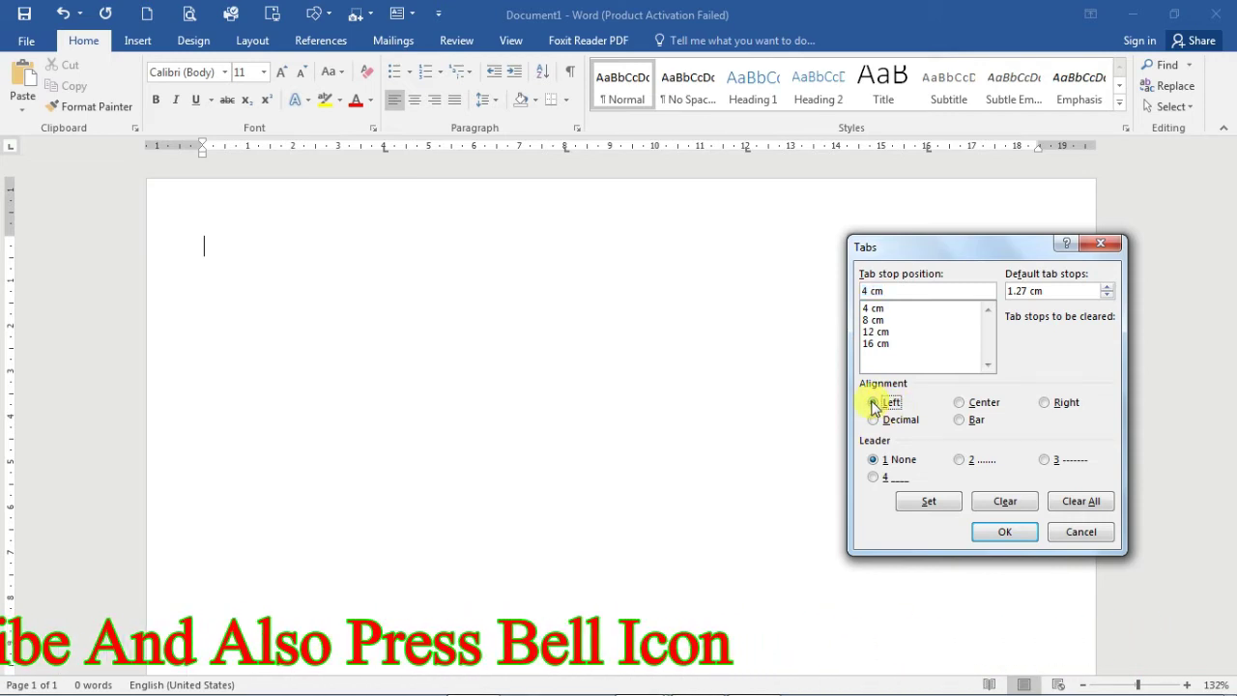
left_click(874, 309)
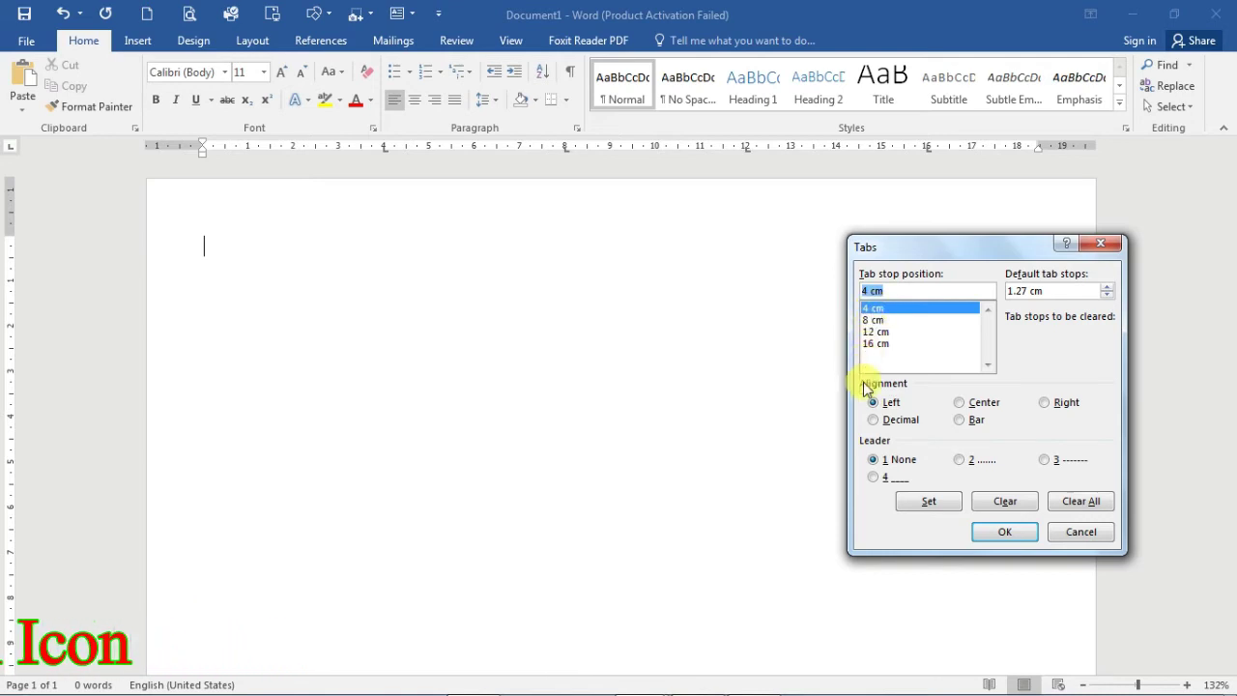
left_click(933, 502)
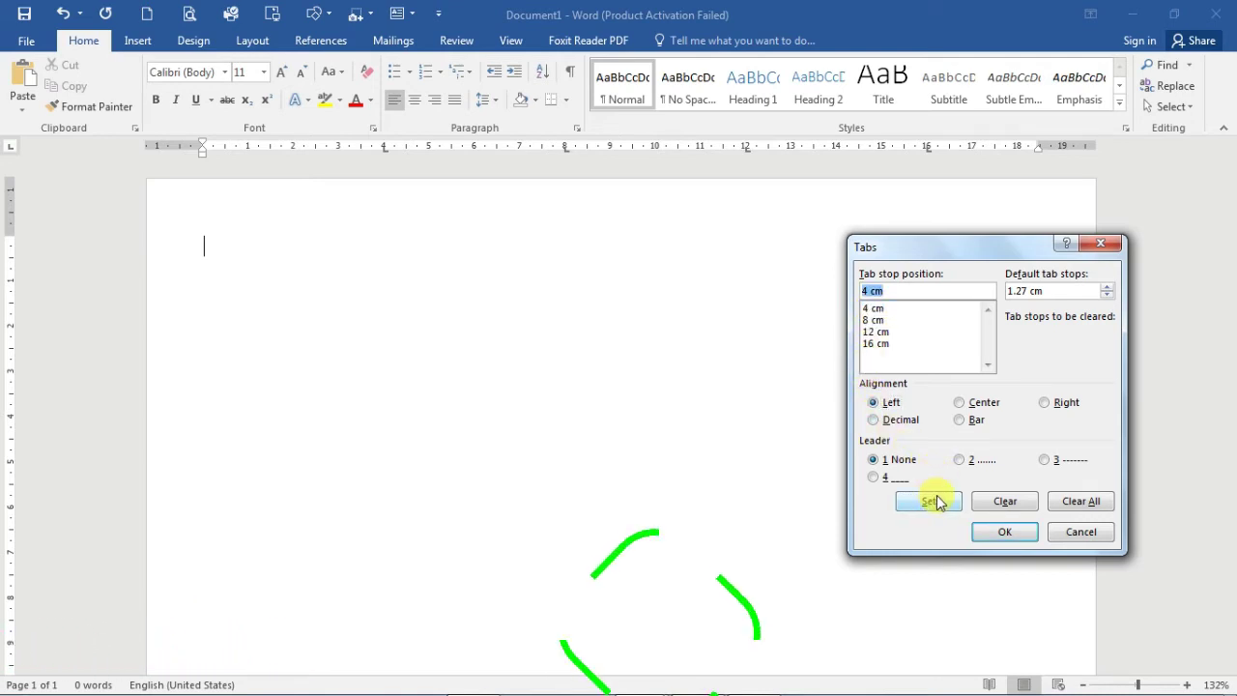
Apply the tab stops, then type 'S.no.' and 'Name' at the 4 cm stop.
left_click(980, 539)
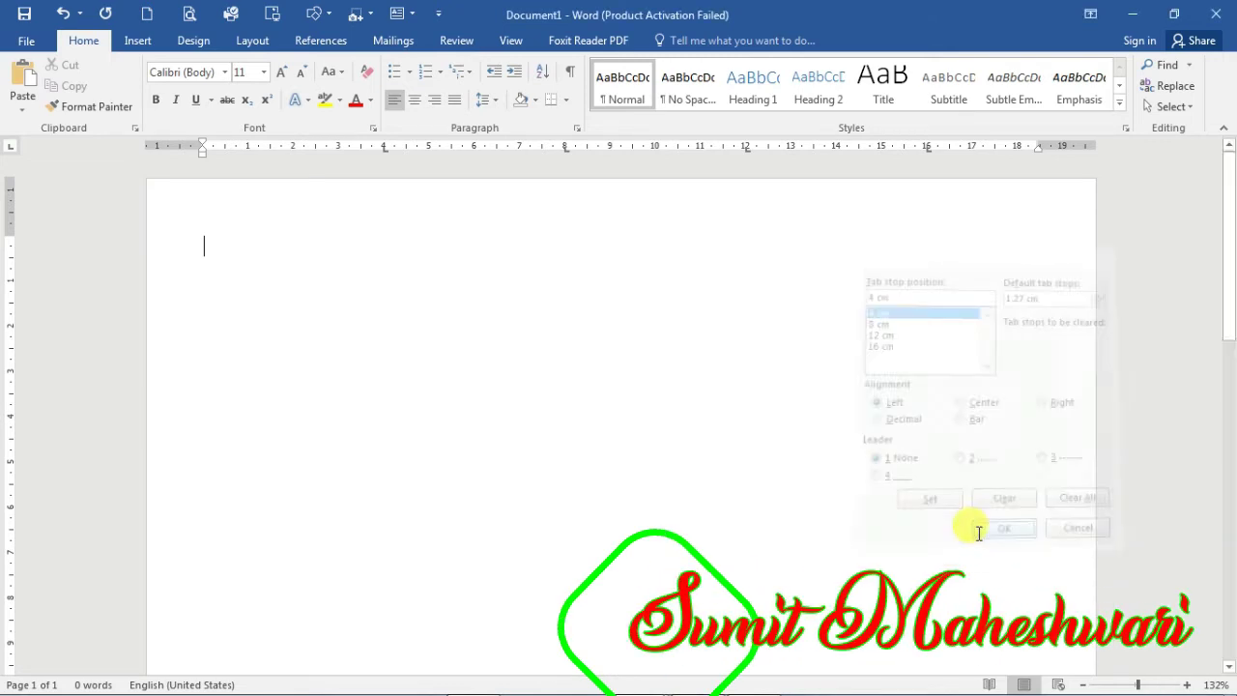
type("S")
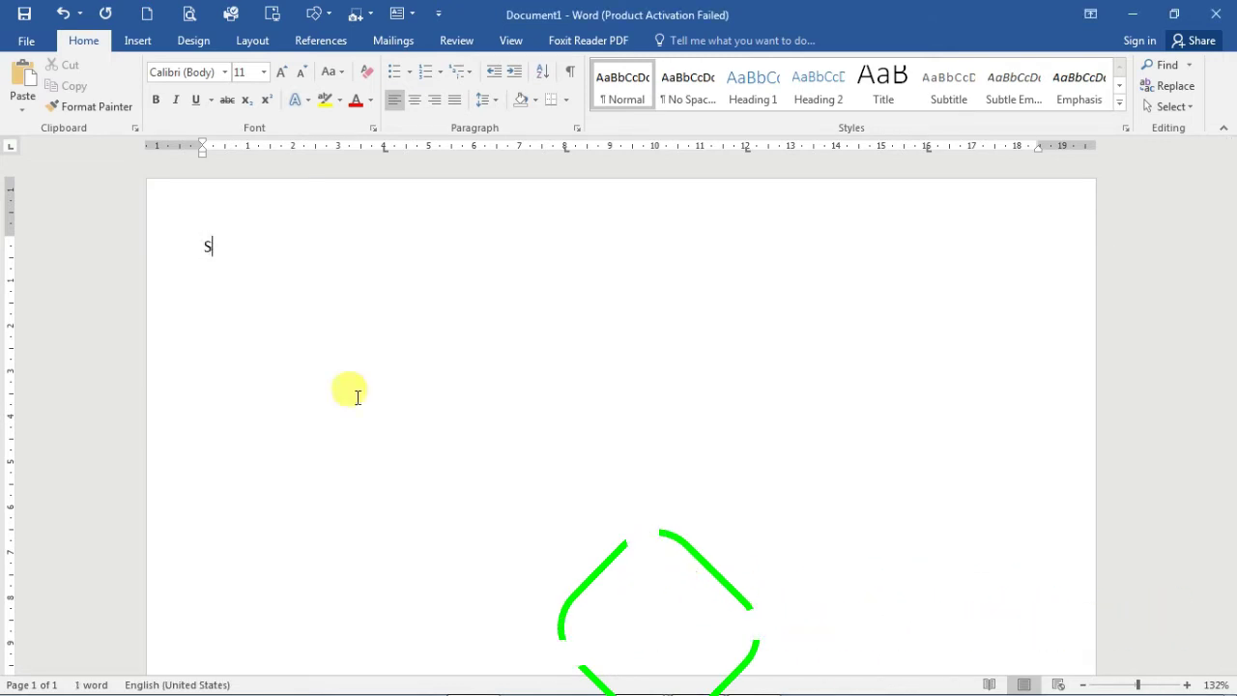
type(".no.")
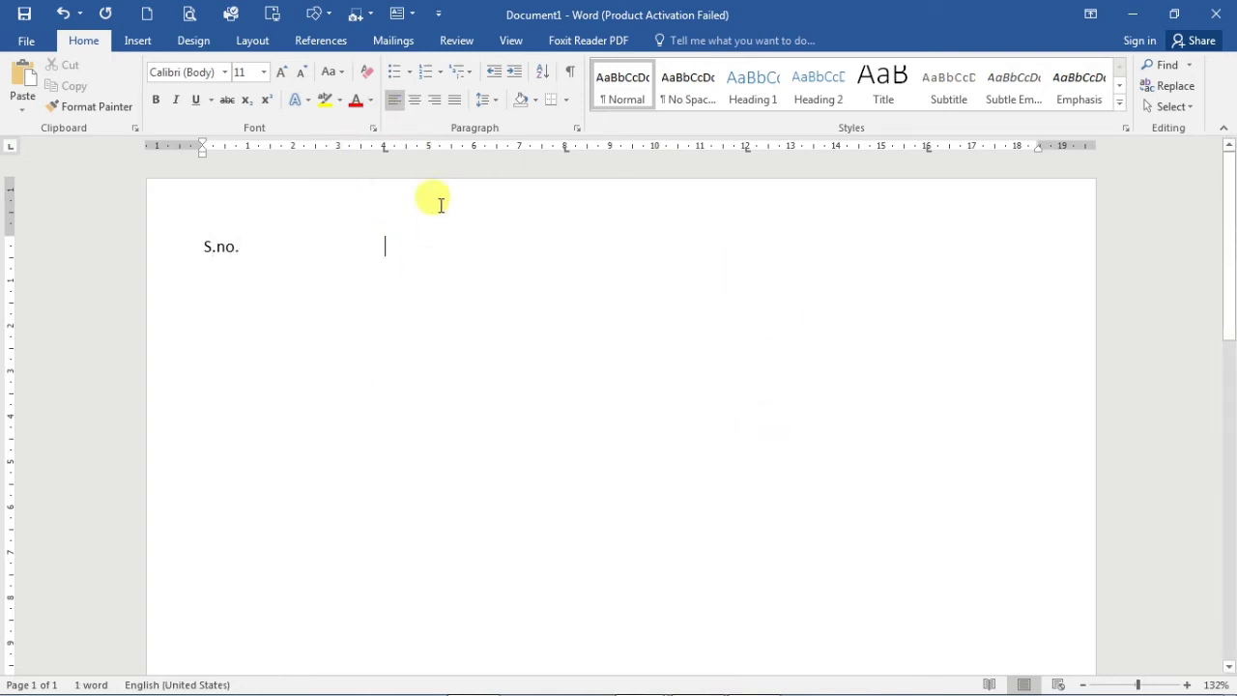
type("Name")
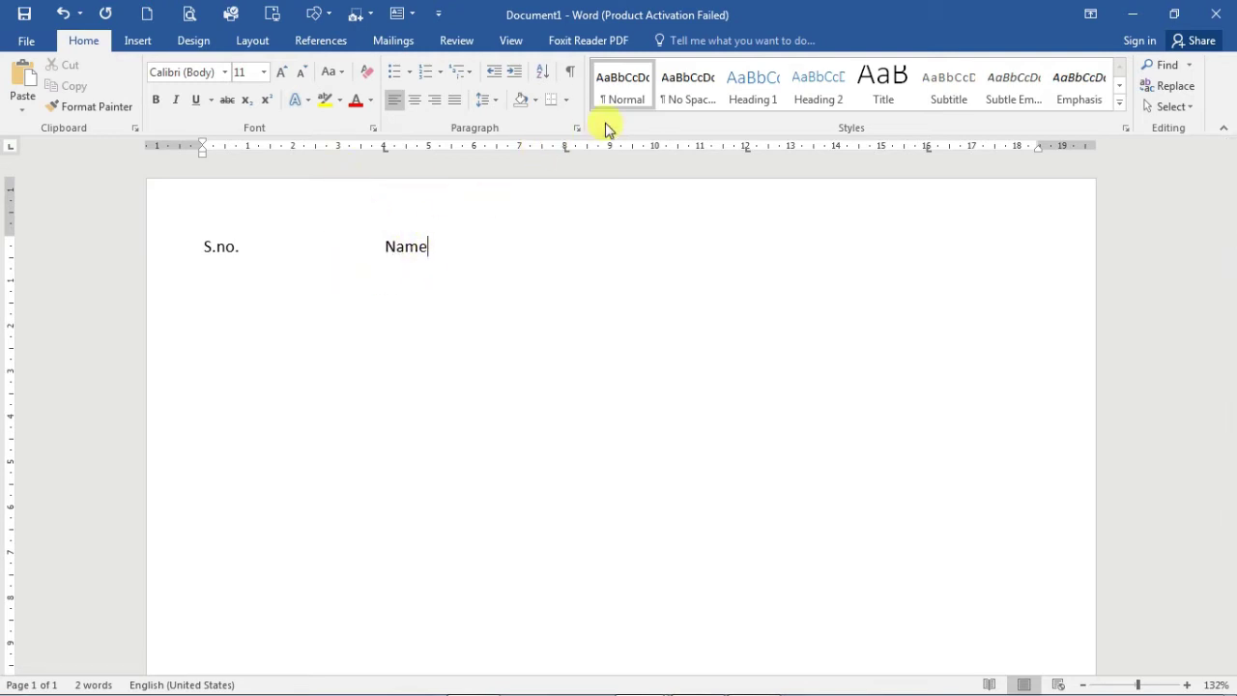
Change the tab stops to centred at 8 cm, right at 12 cm and decimal at 16 cm.
left_click(576, 129)
left_click(585, 516)
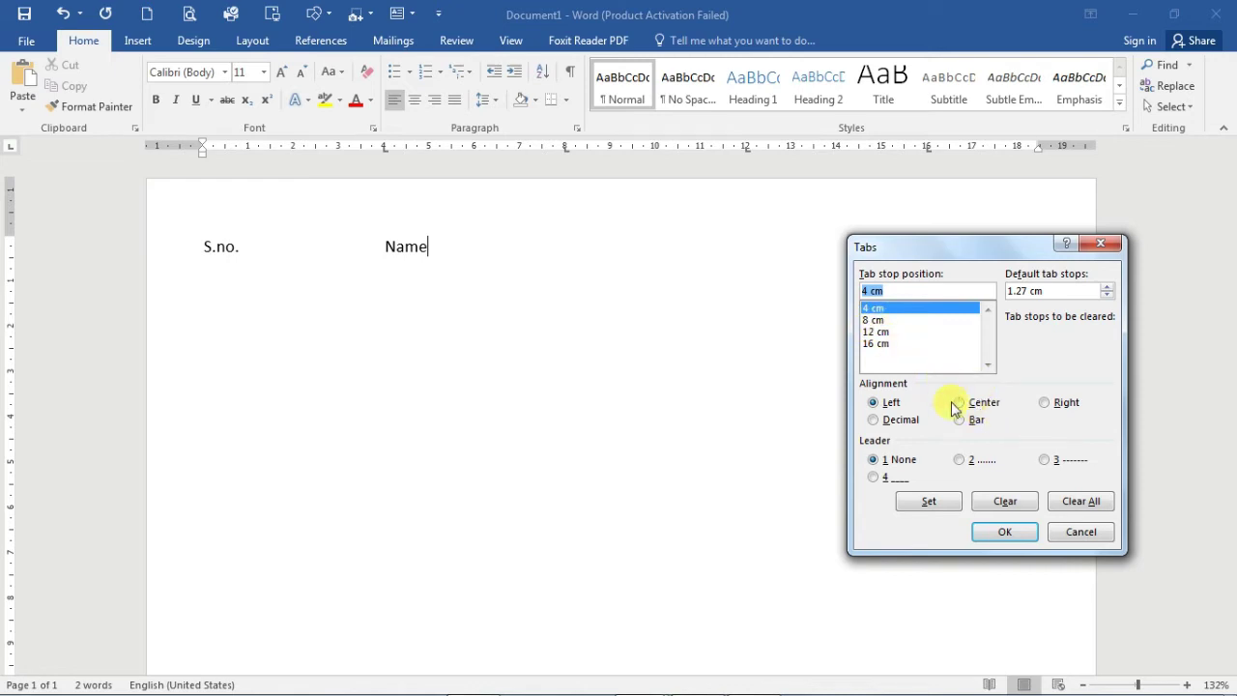
left_click(877, 320)
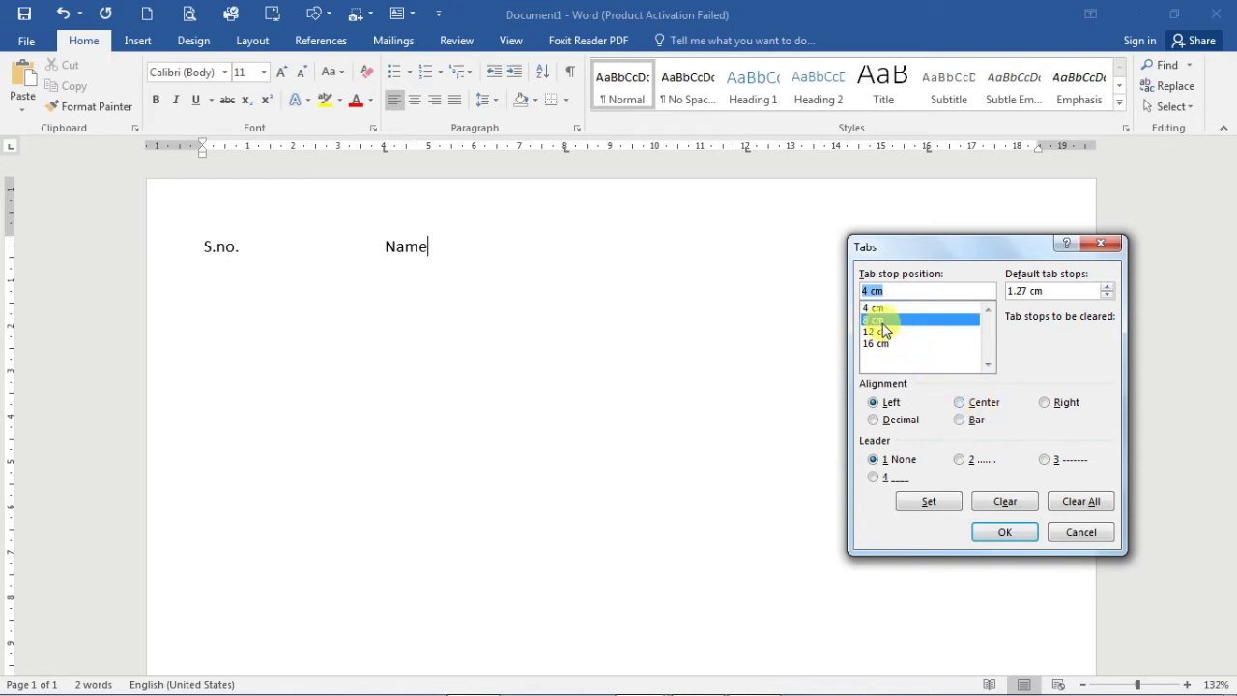
left_click(959, 402)
left_click(936, 503)
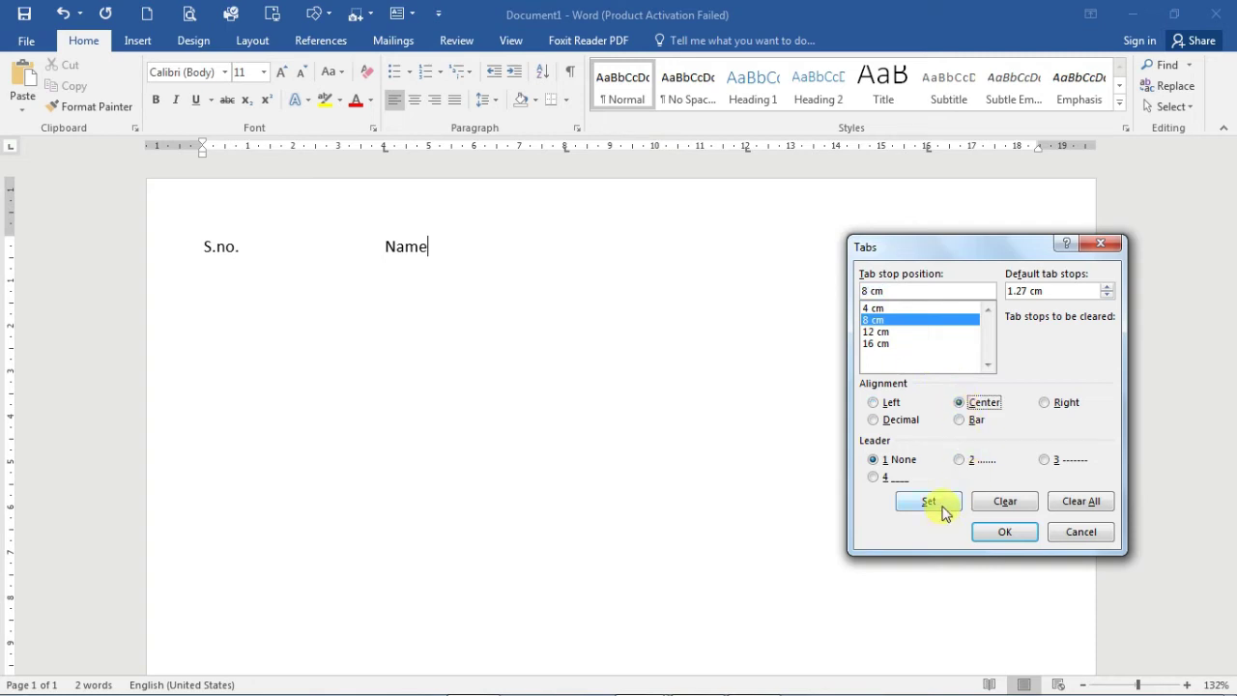
left_click(876, 332)
left_click(1044, 403)
left_click(929, 500)
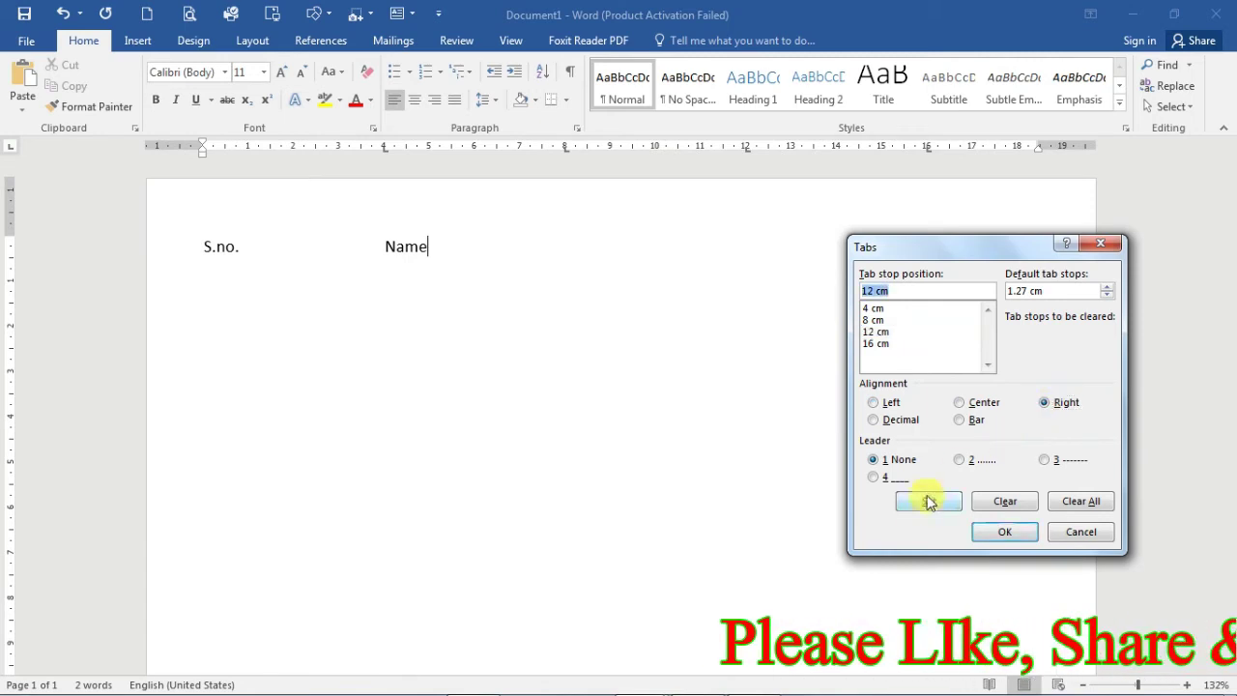
left_click(875, 420)
left_click(927, 501)
left_click(1006, 533)
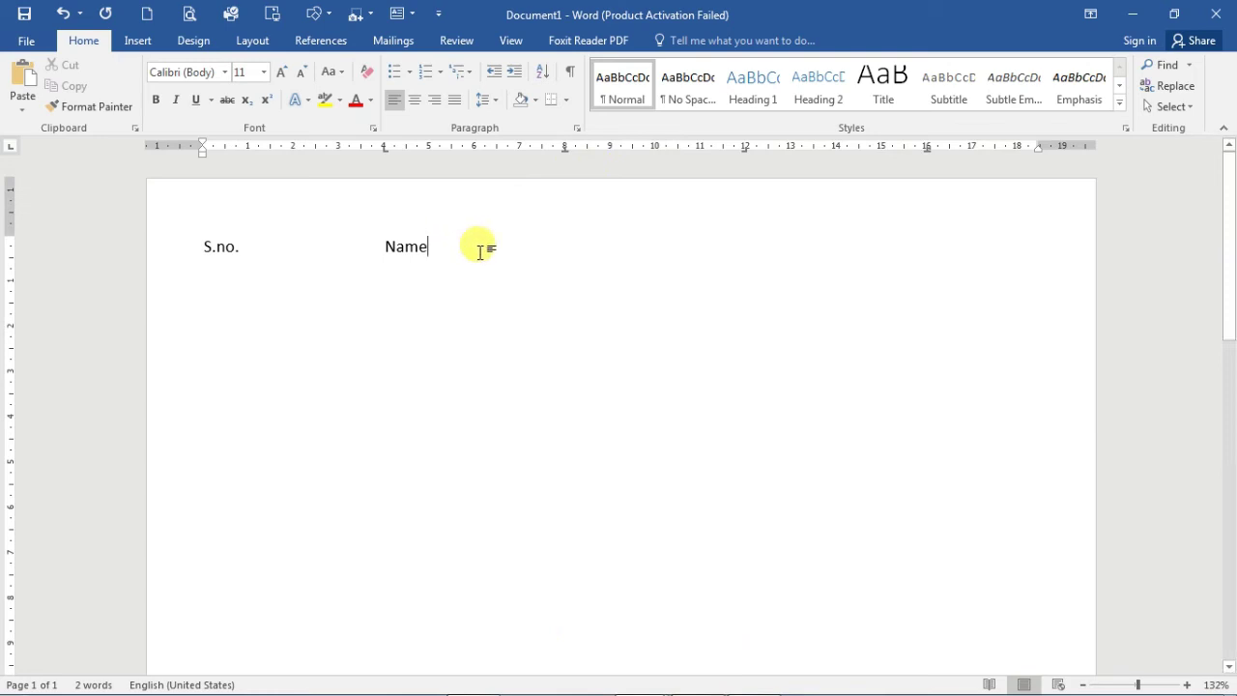
Add Class, Roll no. and the decimal-aligned value 185.5 at the following tab stops.
key("Tab")
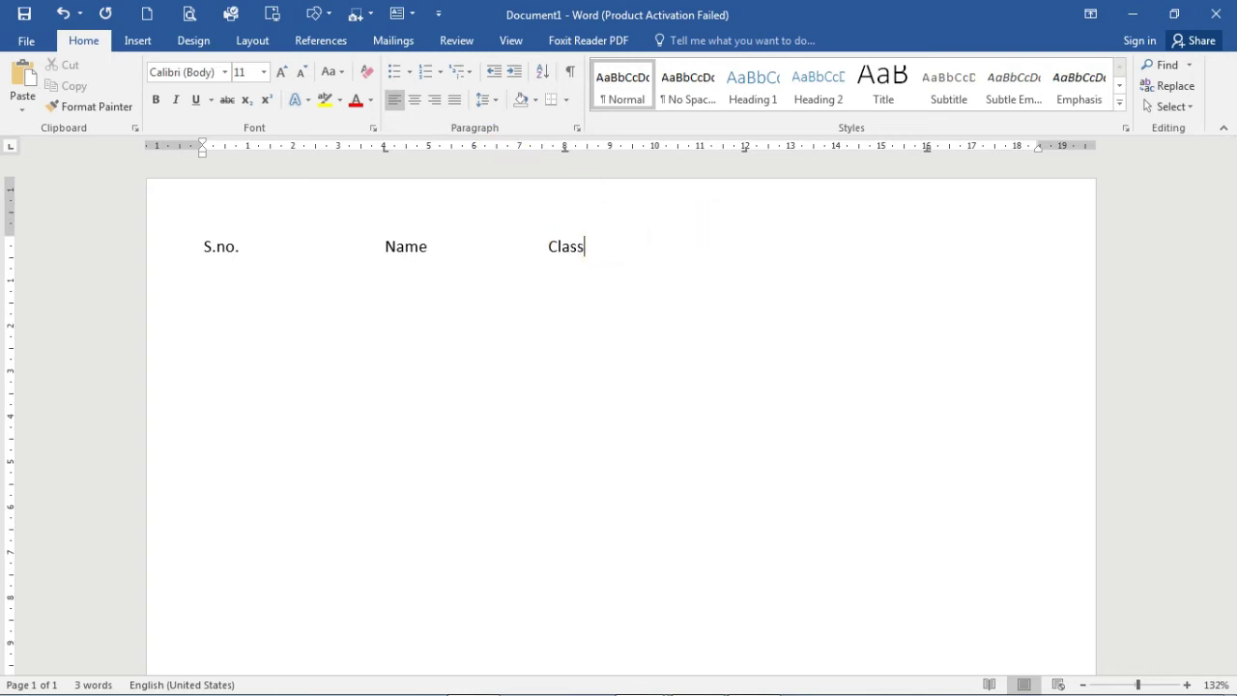
key("Tab")
type("Rol")
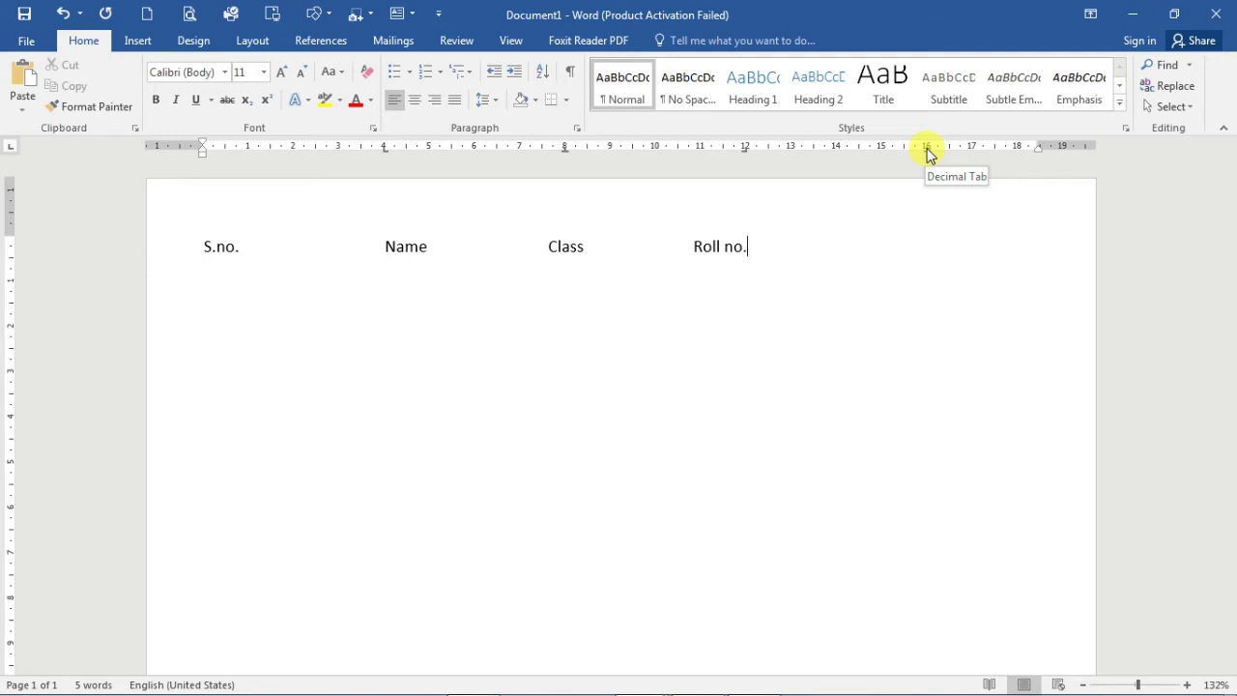
key("Tab")
type("85.5")
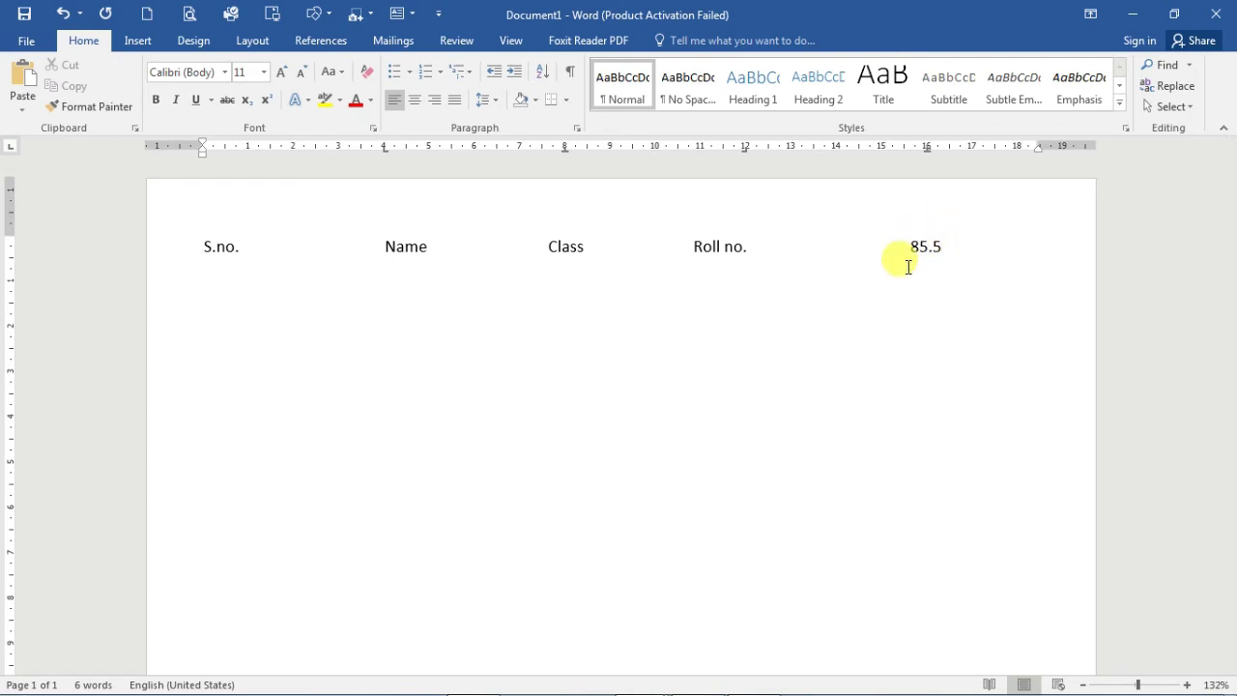
type("5.5")
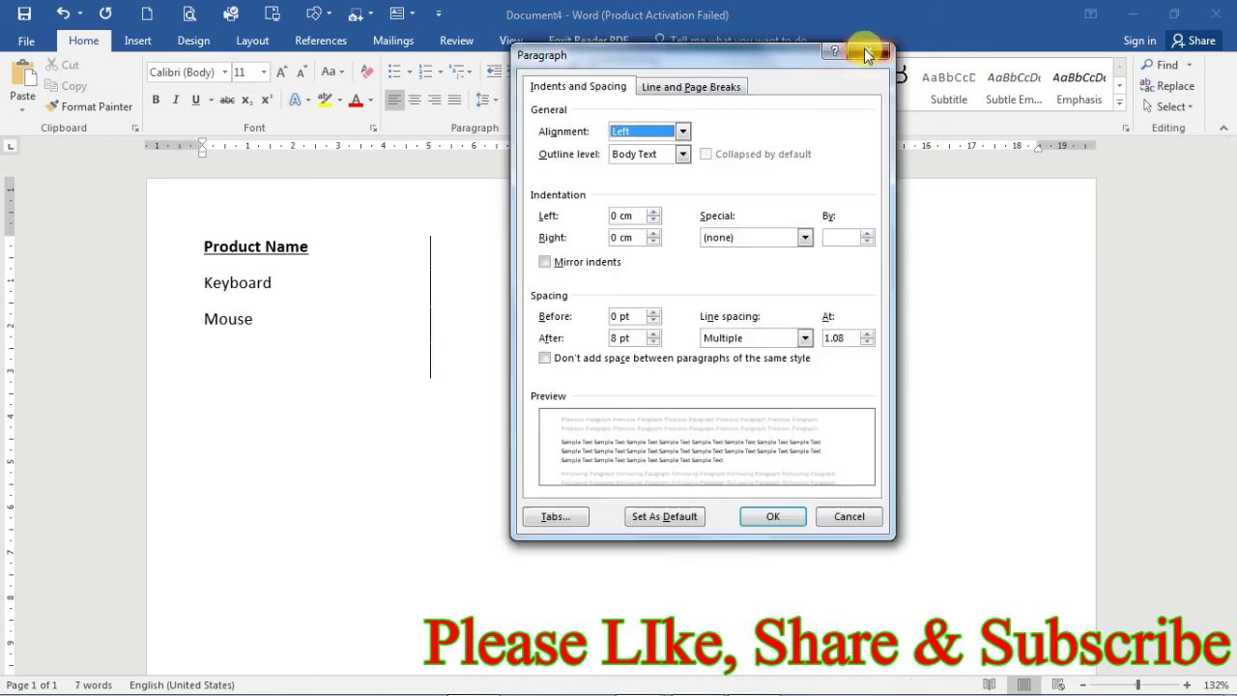
Set bar tabs at 5 cm and 14 cm and a centred tab at 9 cm.
left_click(866, 55)
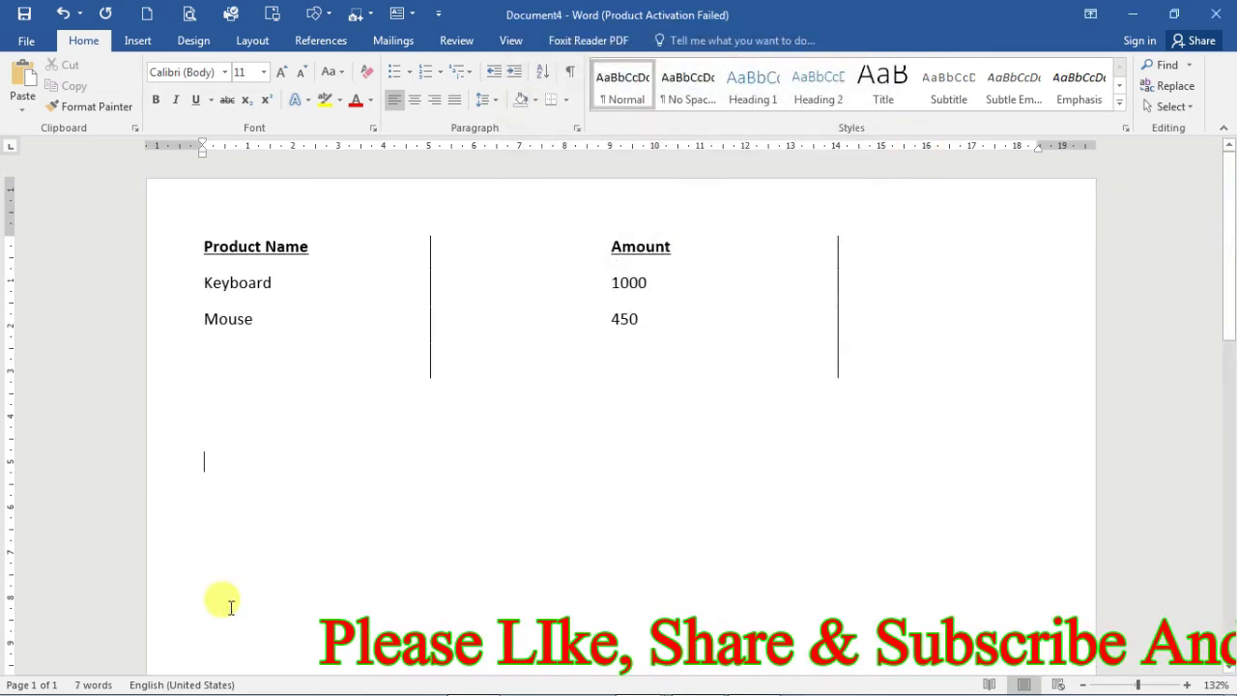
left_click(578, 128)
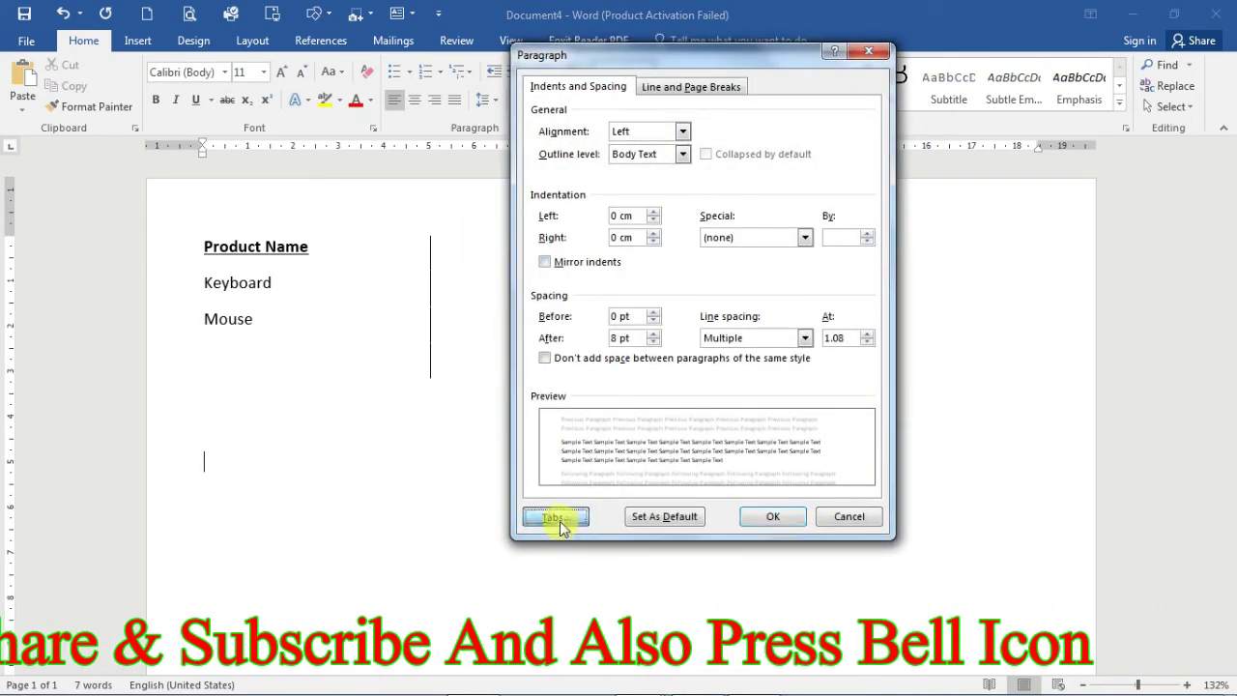
left_click(556, 517)
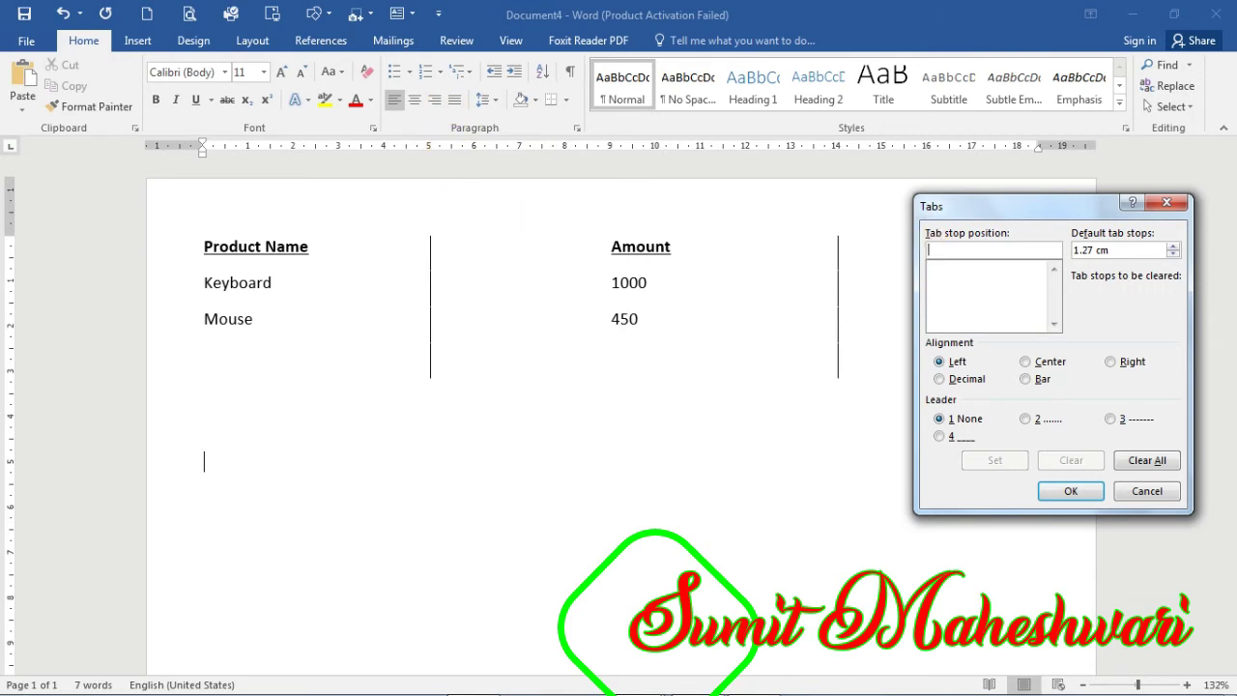
type("5")
left_click(1026, 379)
left_click(995, 460)
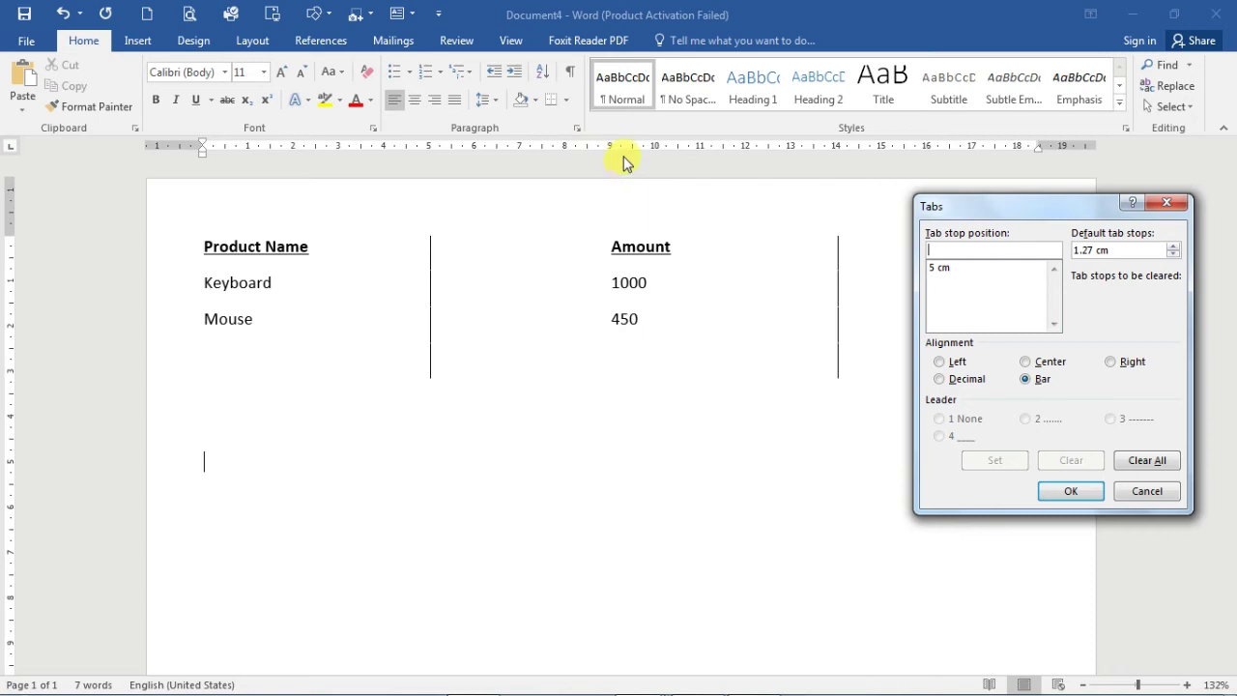
type("9")
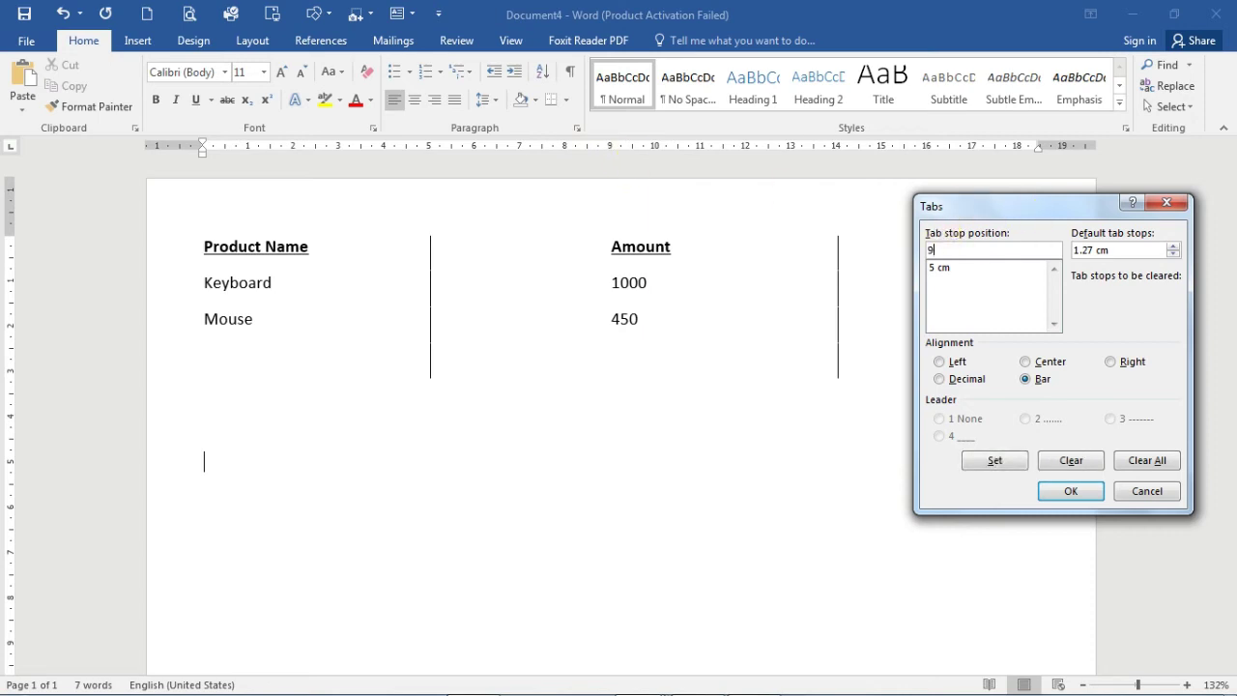
left_click(1026, 362)
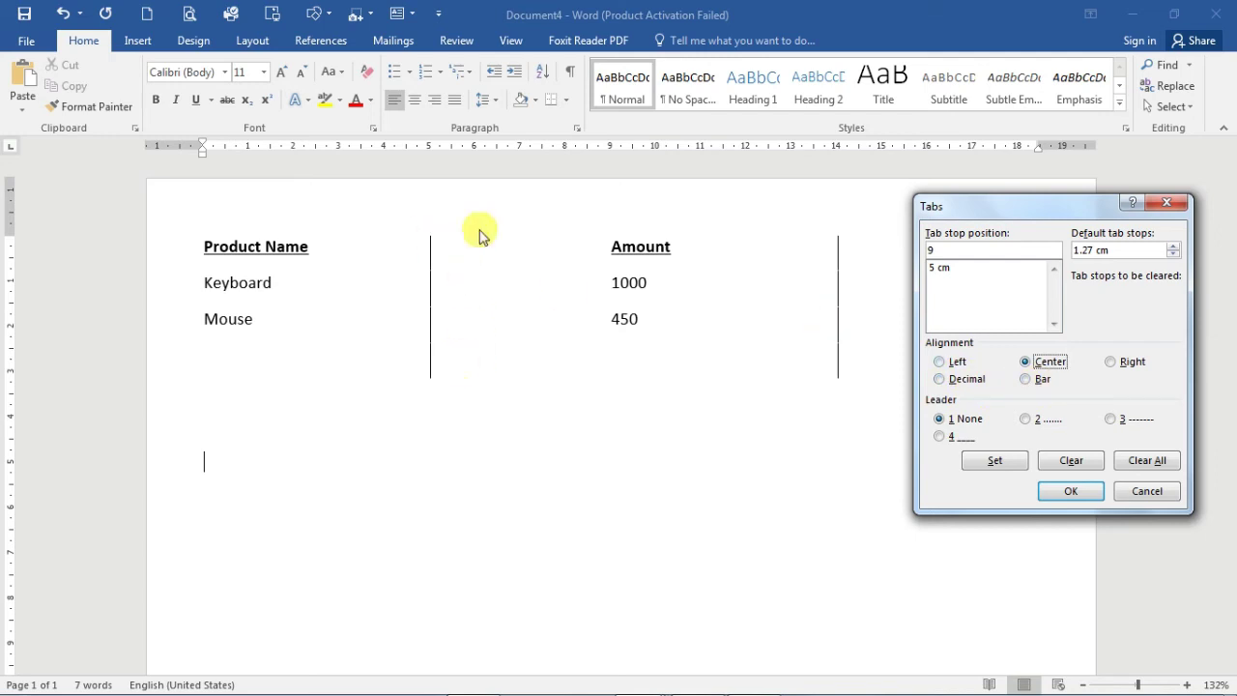
left_click(988, 466)
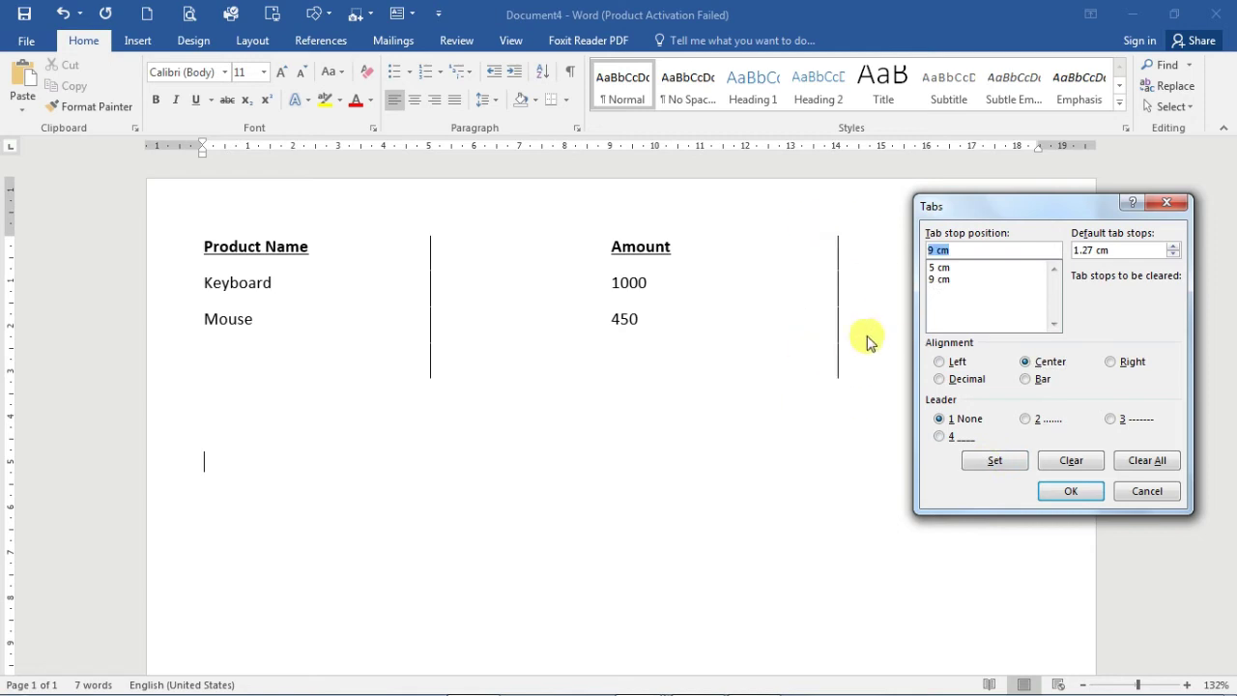
type("14")
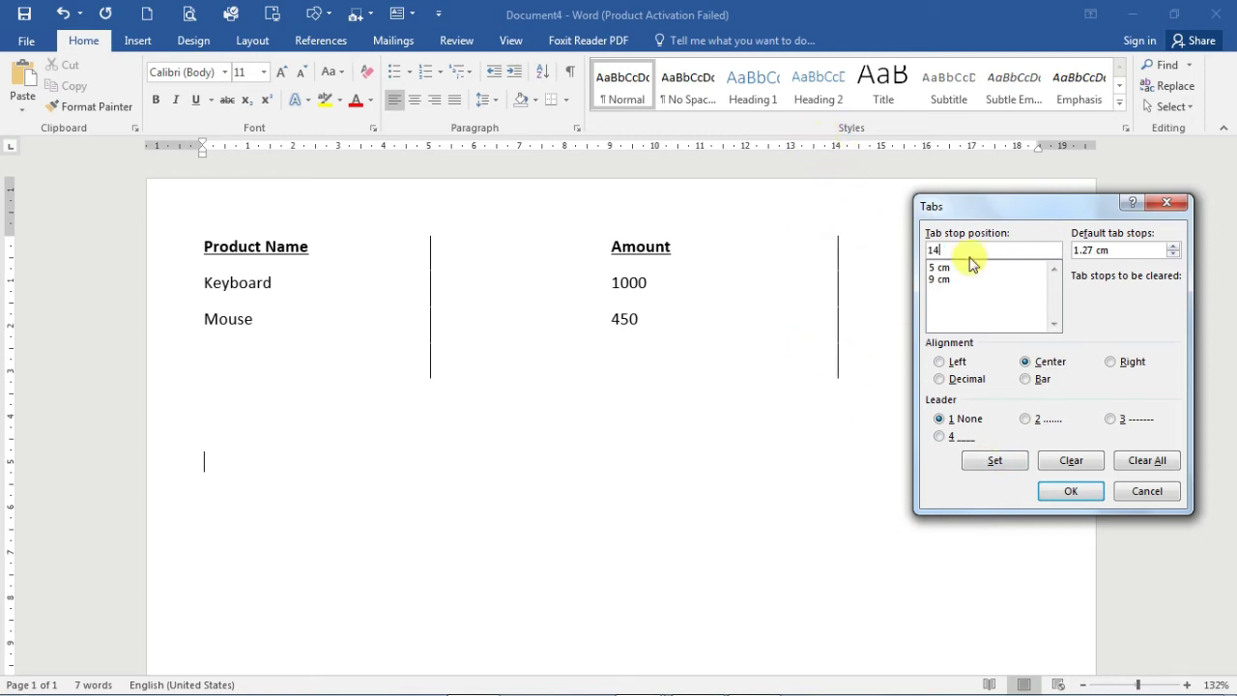
left_click(1029, 383)
key("Return")
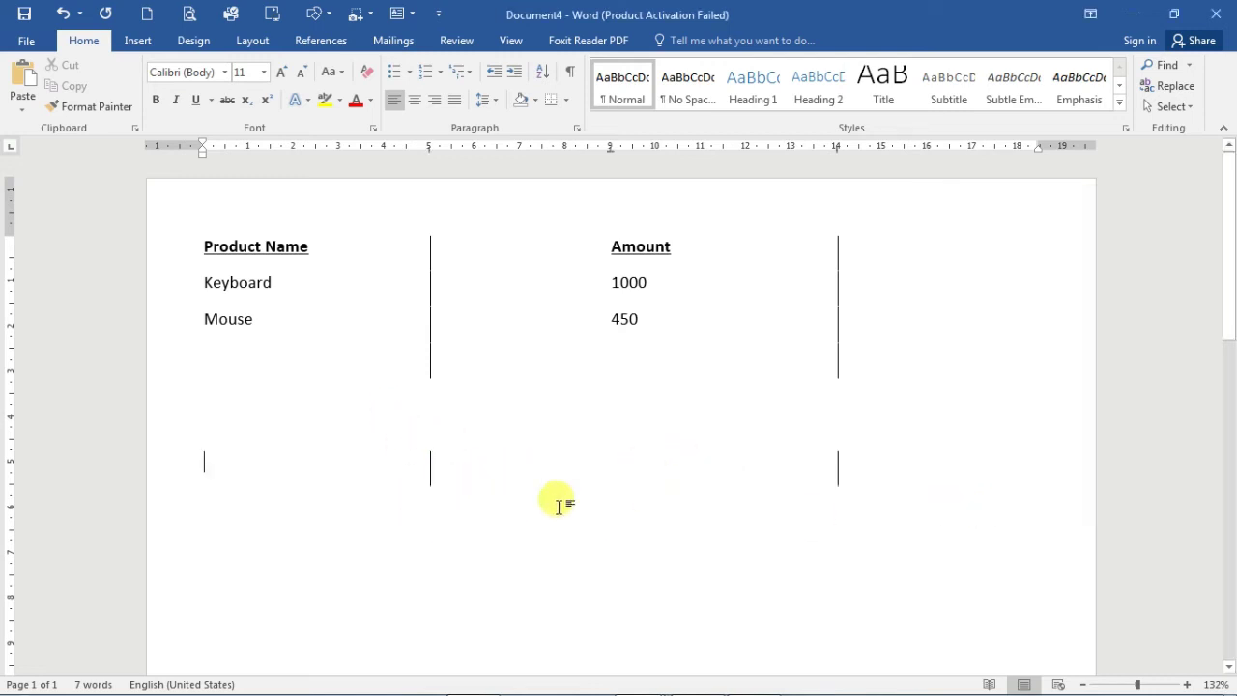
Type the Product Name and Amount headings on the bar-tab line.
type("Product")
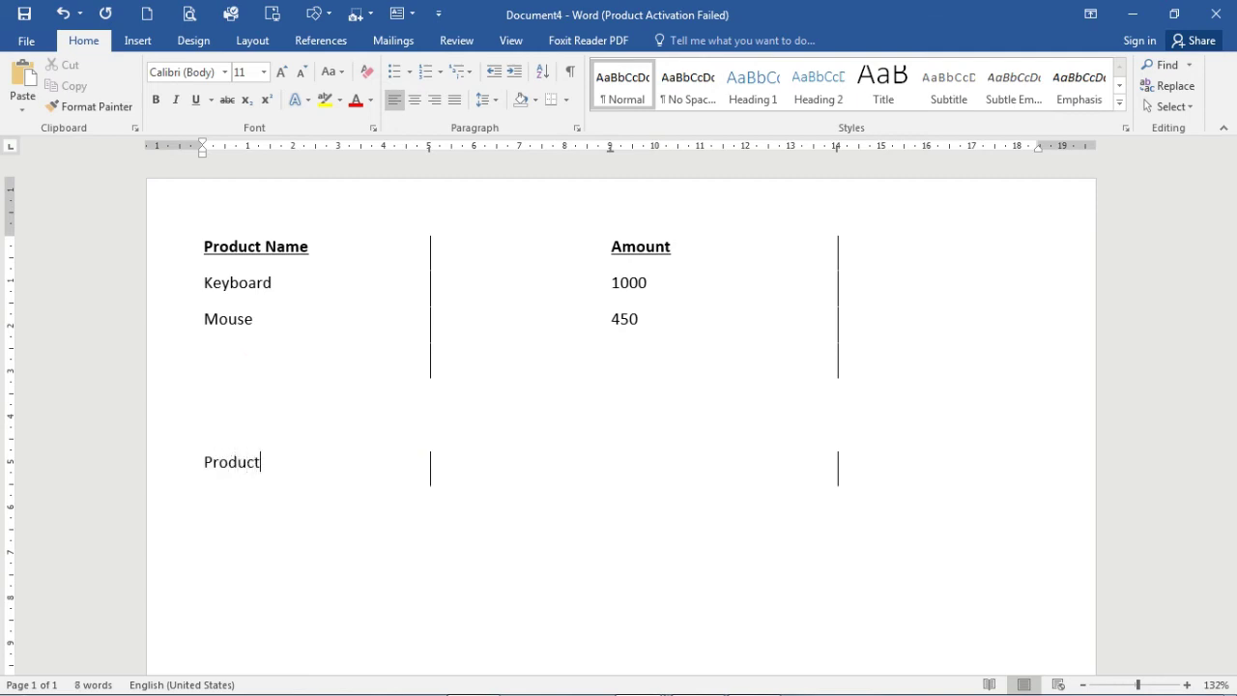
type("Name")
key("Tab")
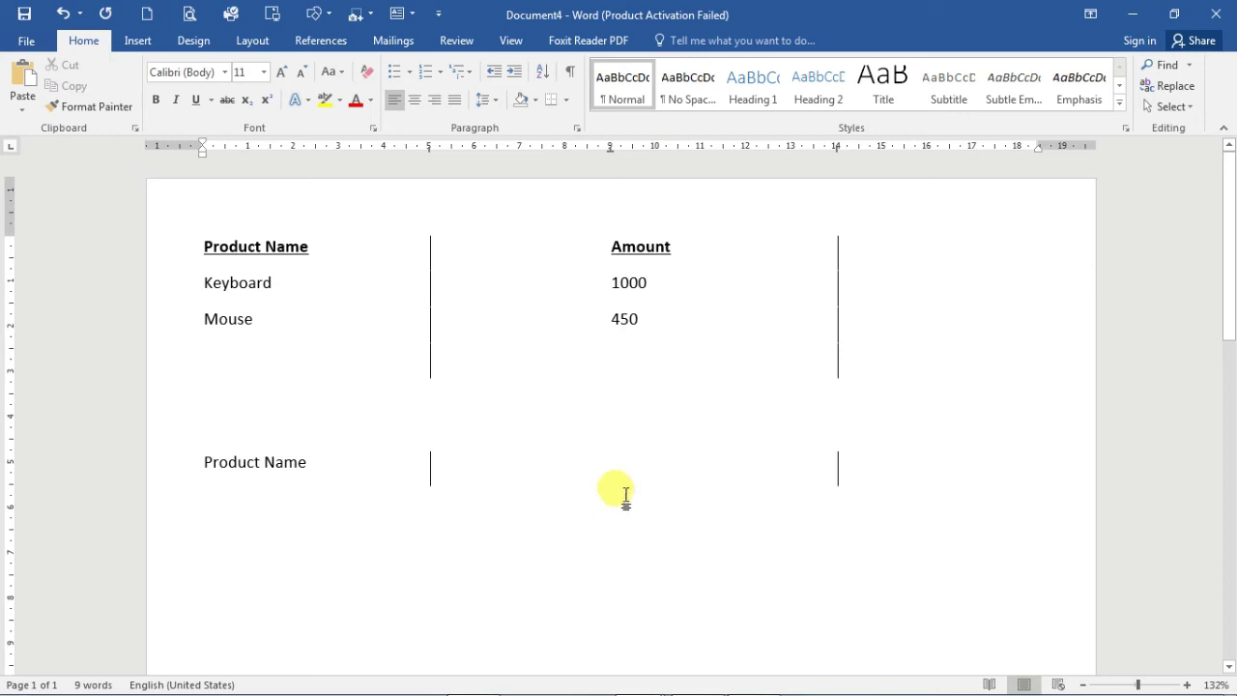
type("Amount")
key("Return")
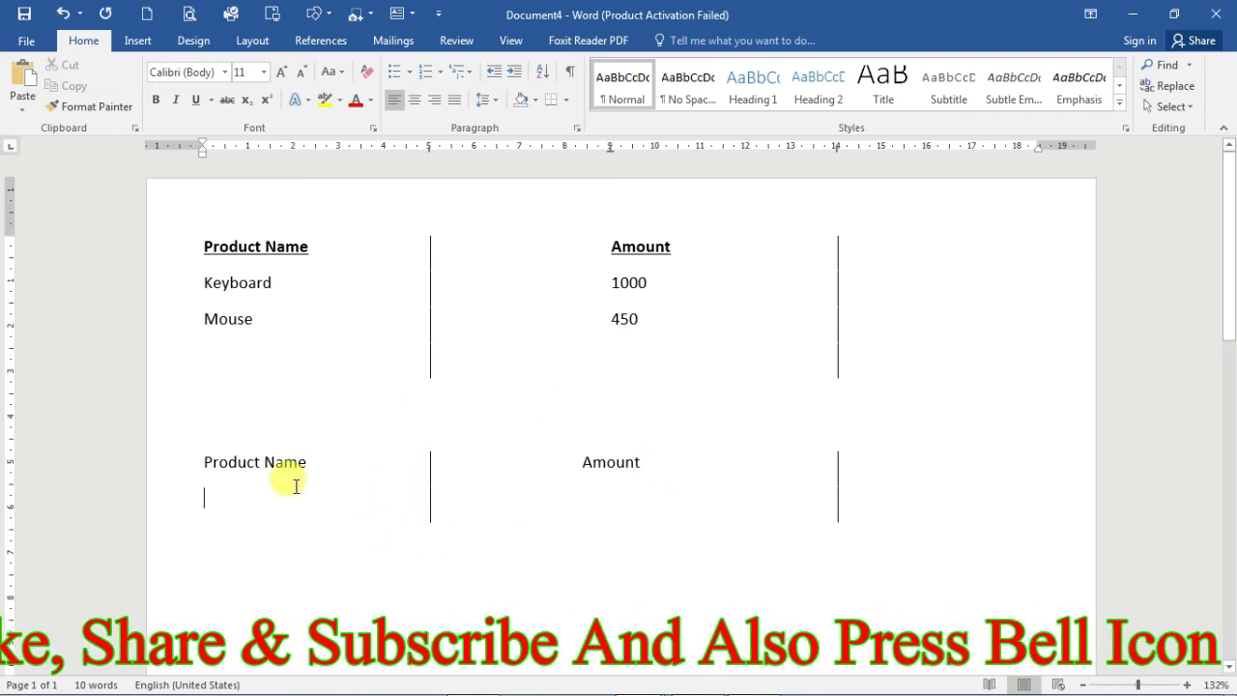
Add the product rows Keyboard 1000 and Mouse 450.
type("Keyboard")
key("Tab")
type("1000")
key("Return")
type("Mo")
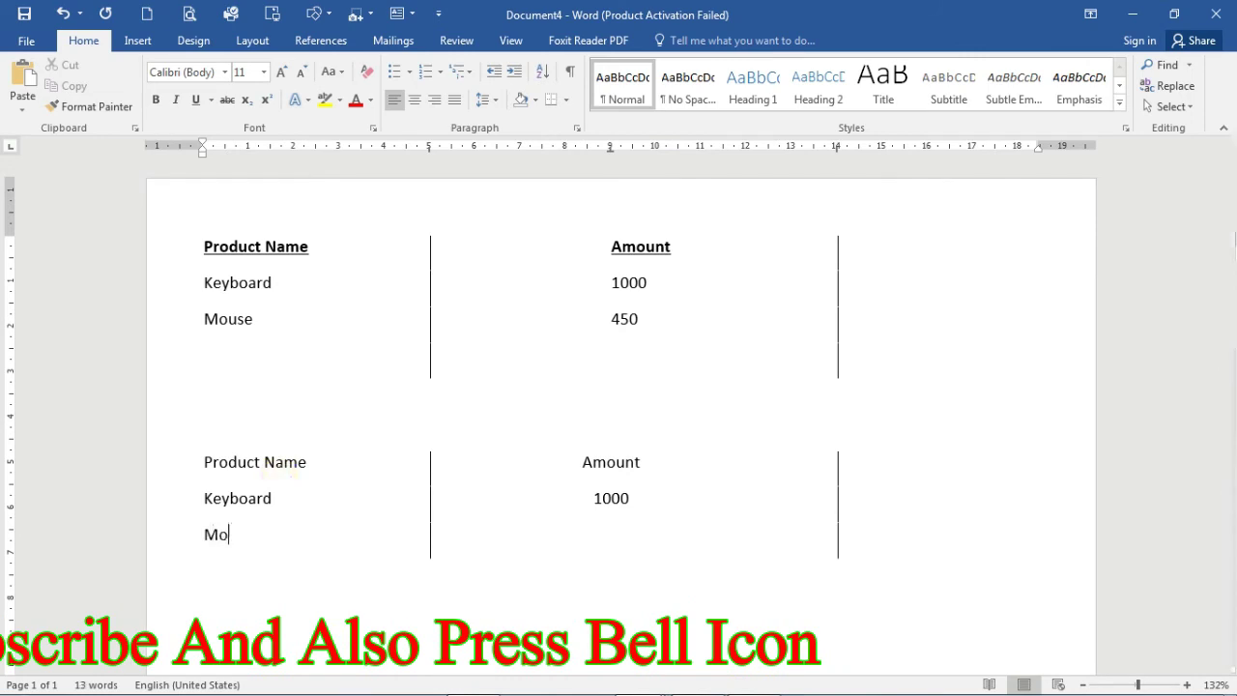
type("use")
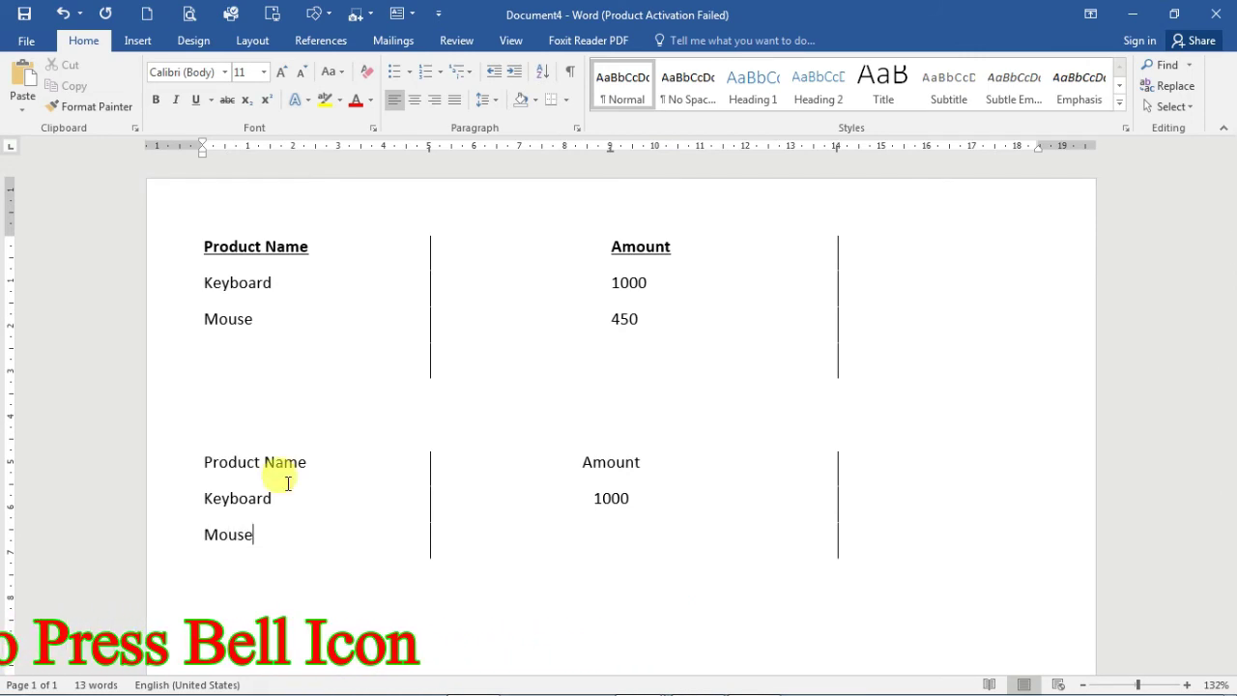
key("Tab")
type("450")
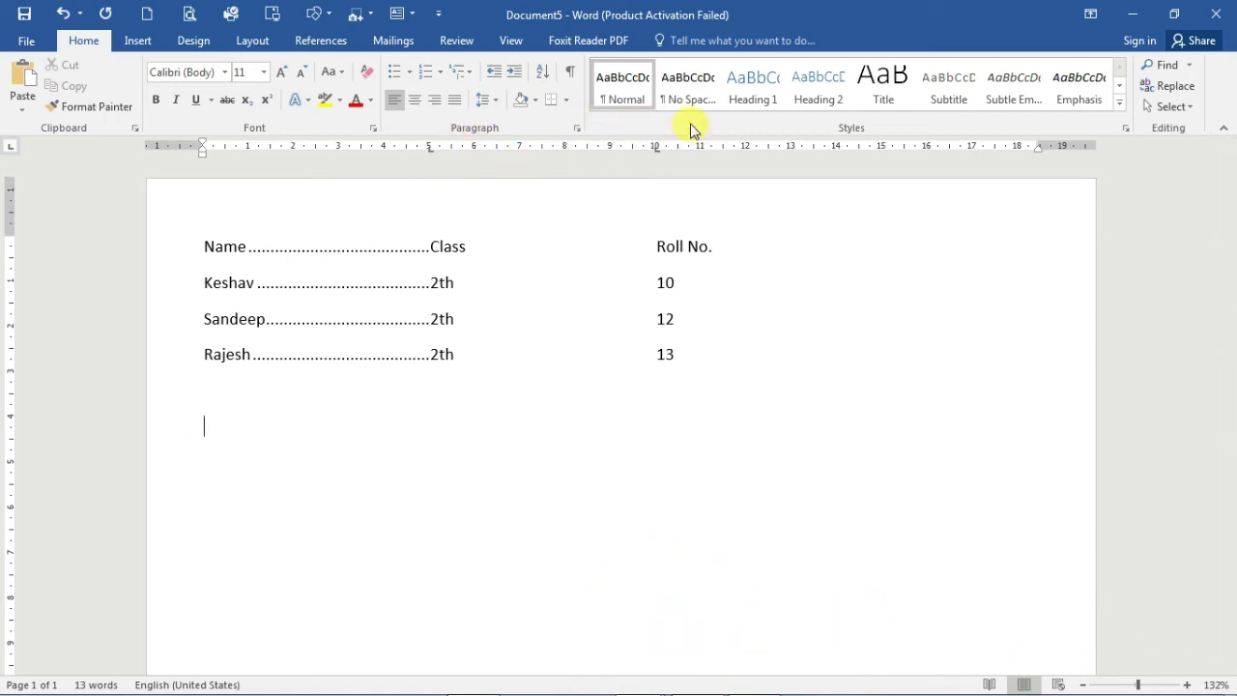
Open the Tabs dialog for the empty line below the Name/Class list via Paragraph settings.
left_click(576, 128)
left_click(557, 516)
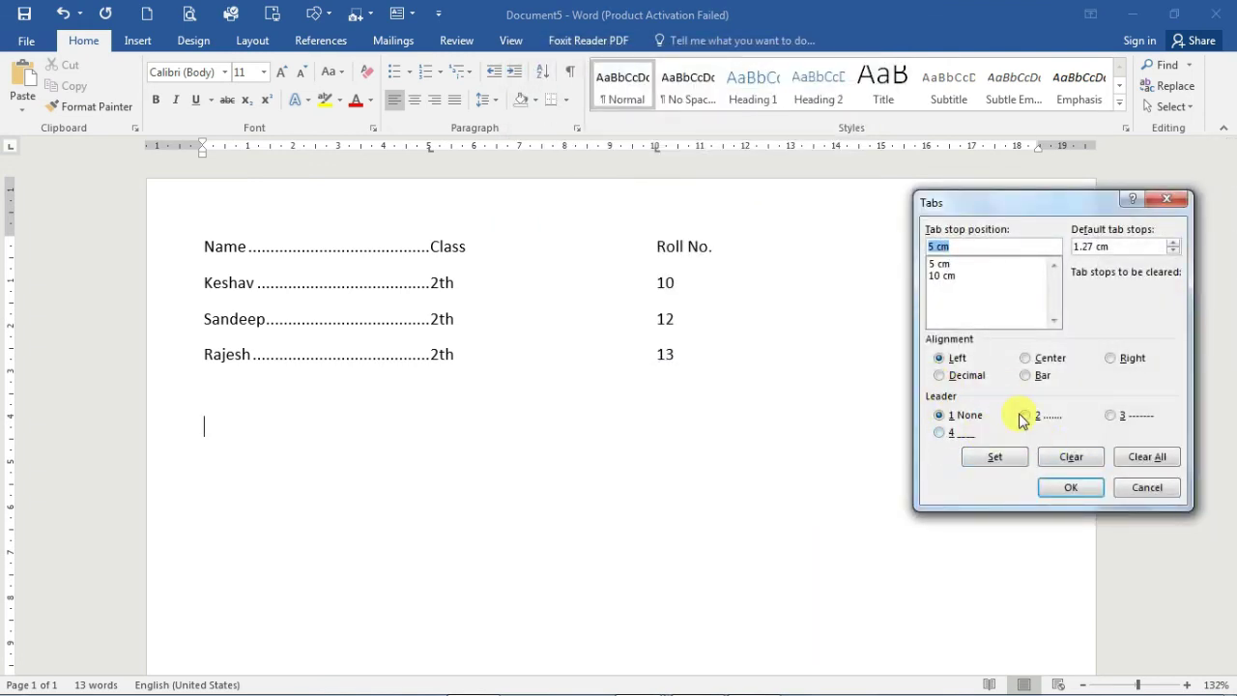
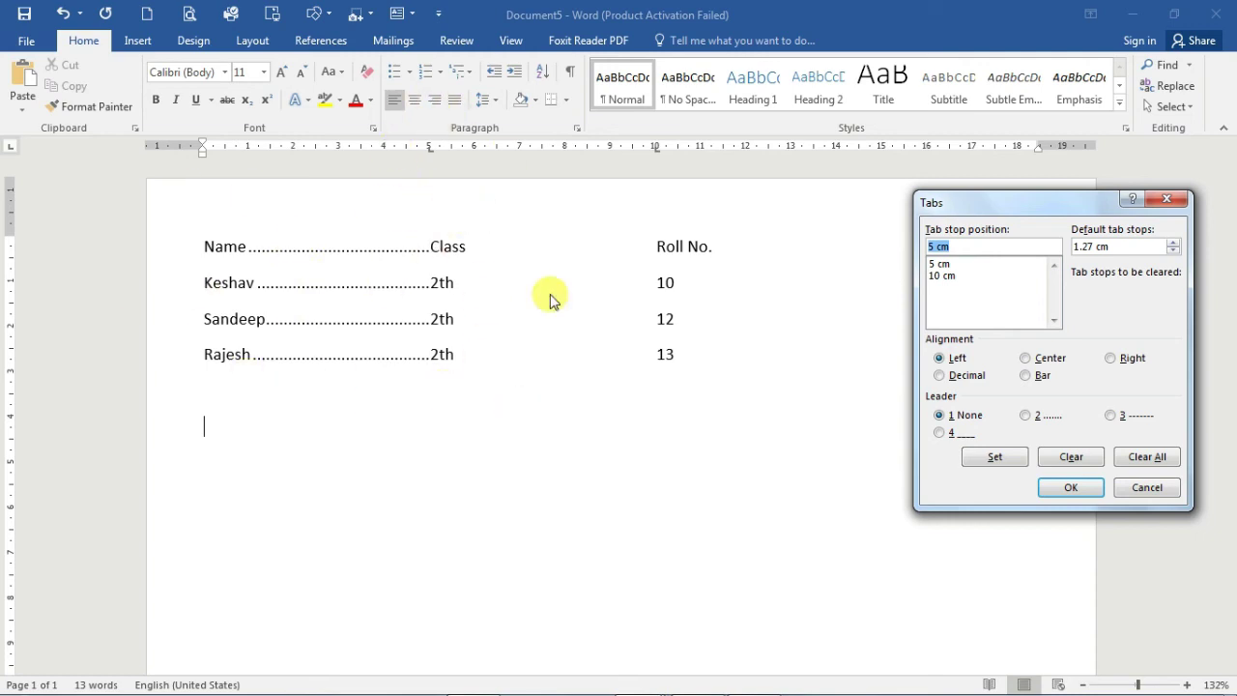
Confirm the 5 cm and 10 cm tab stops and close the Tabs dialog.
left_click(938, 264)
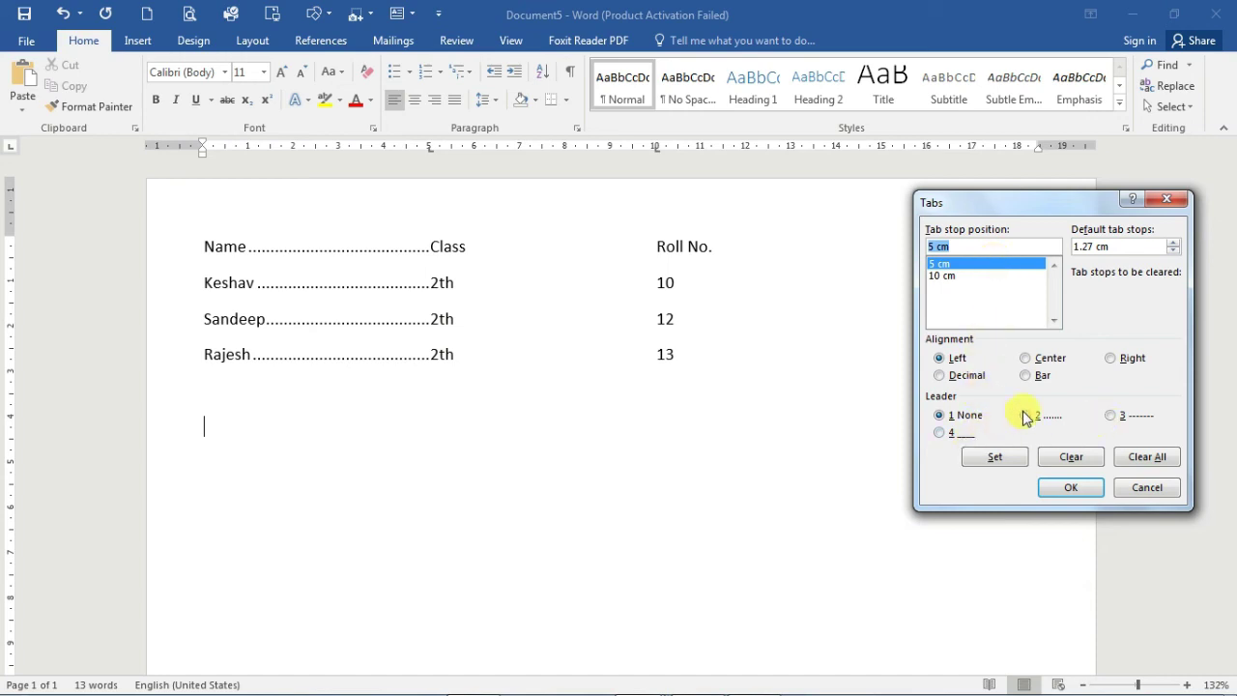
left_click(1070, 485)
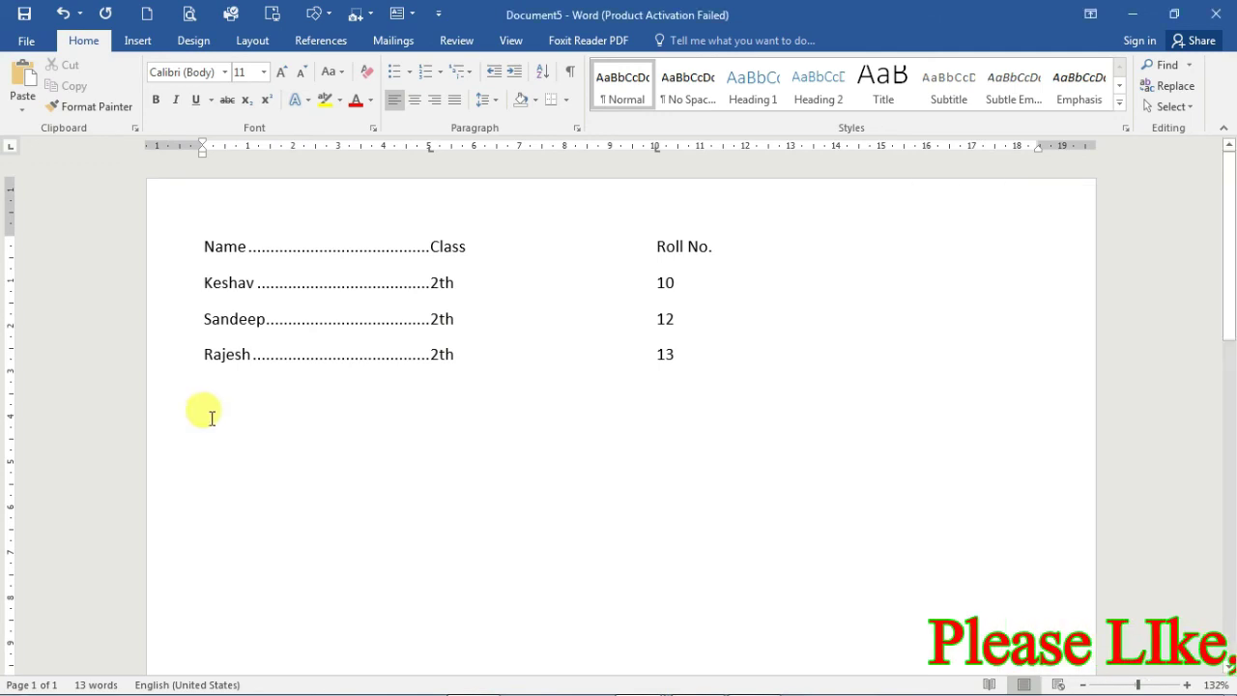
Type a tab-separated heading row 'Name', 'Class', 'Roll no.' with dot leaders, then begin a new line.
type("Name")
key("Tab")
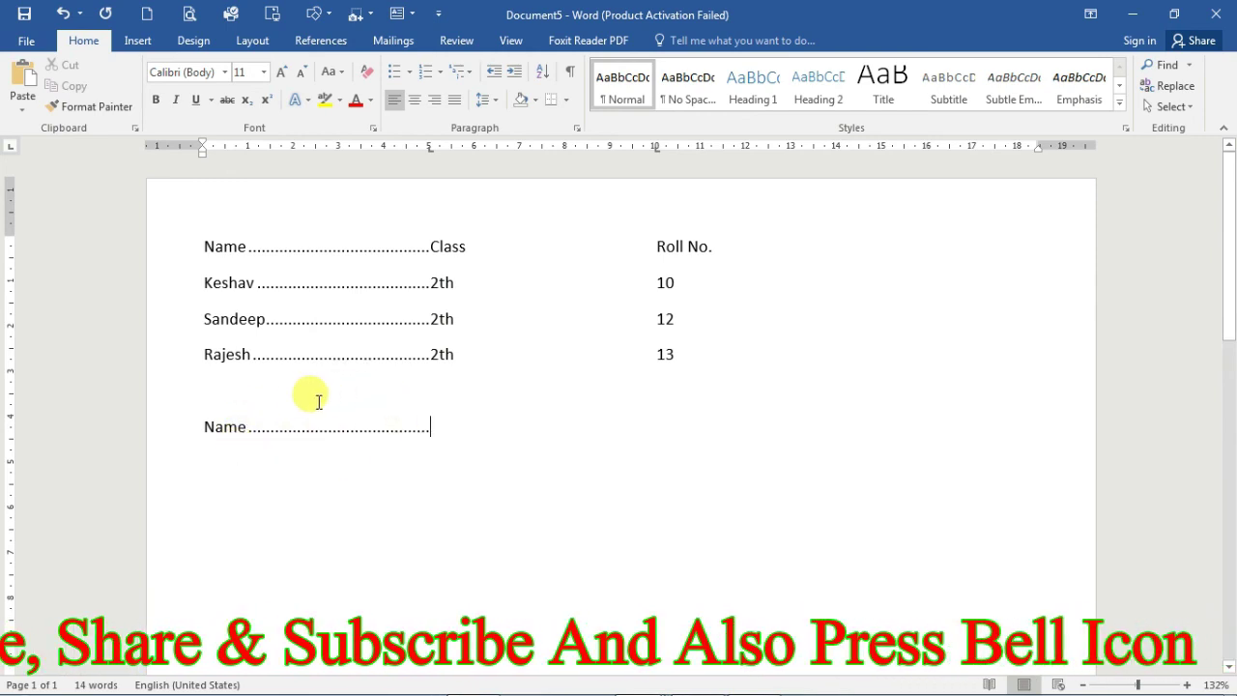
type("Classs")
key("BackSpace")
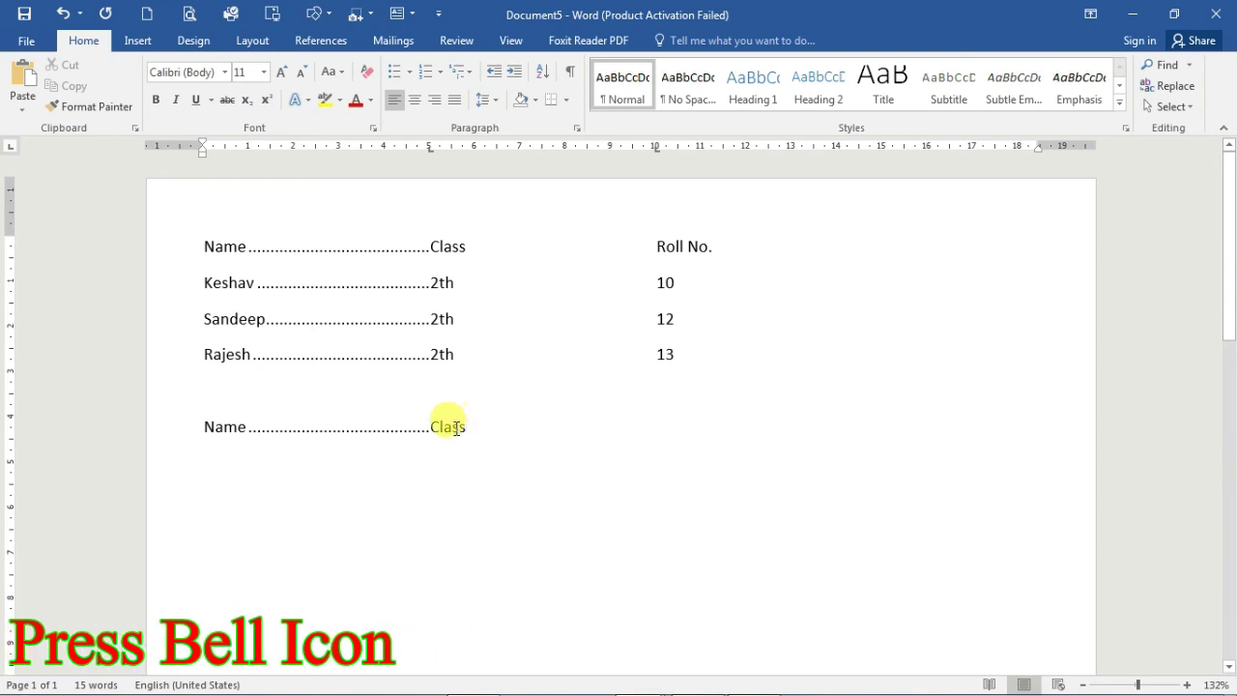
key("Tab")
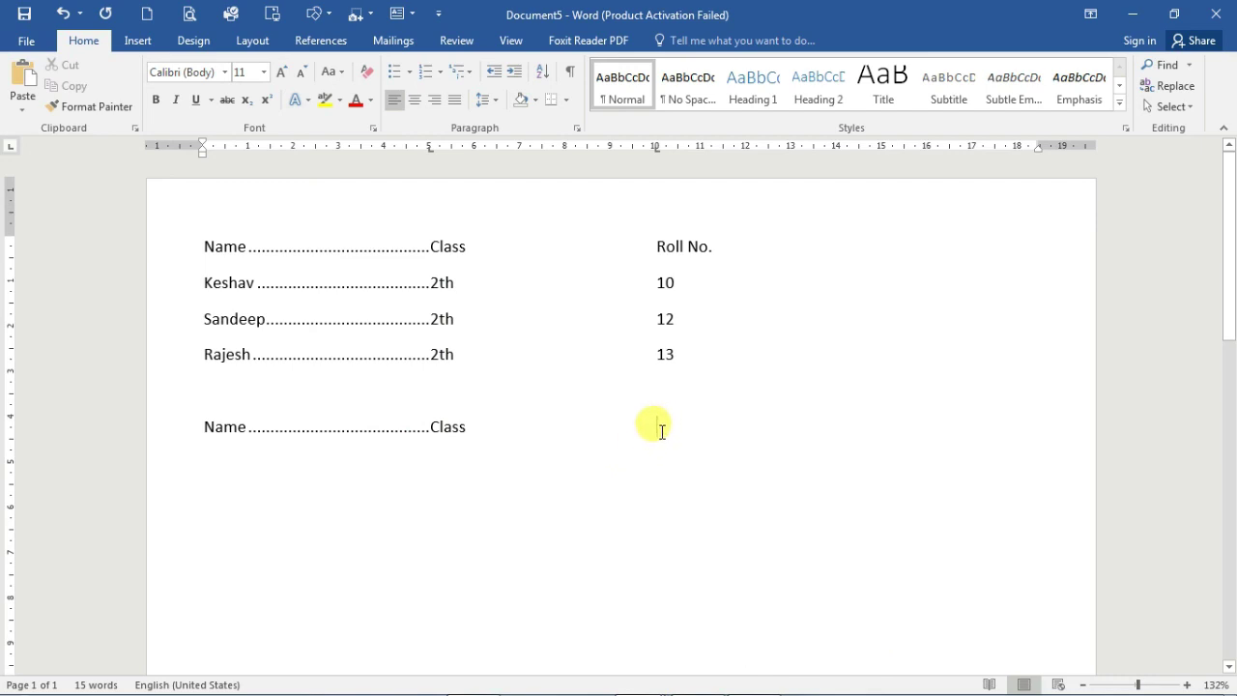
type("oll no")
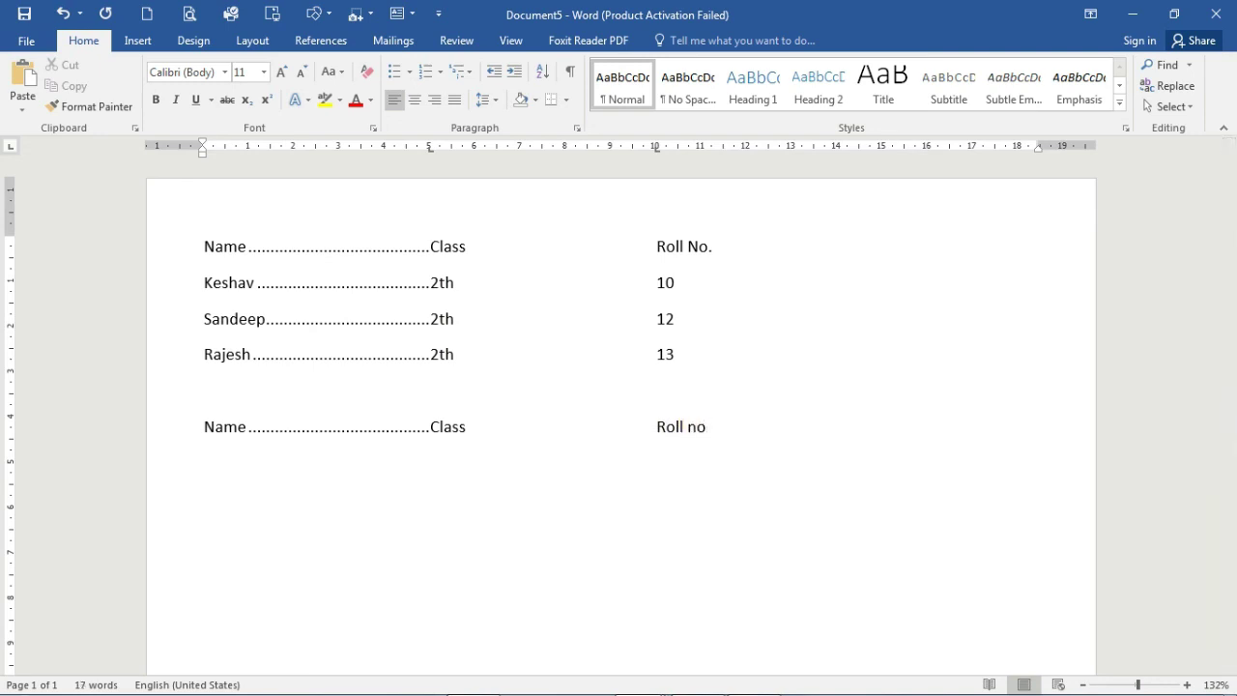
key("Return")
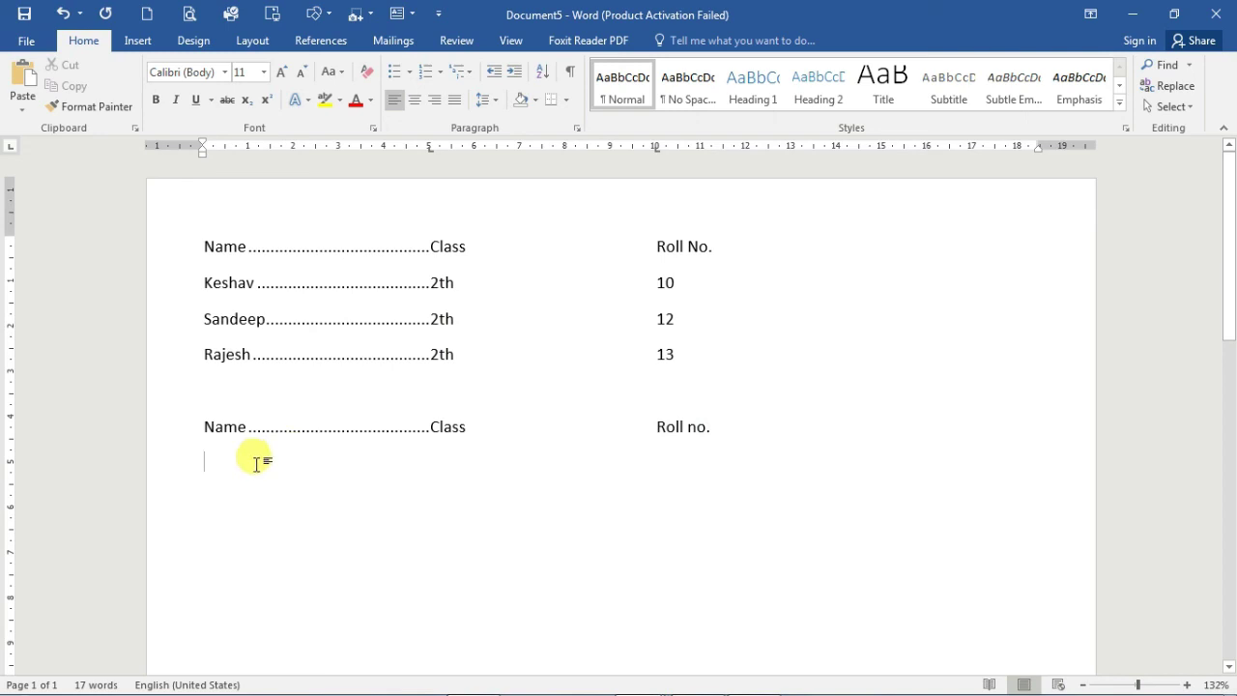
Add the first student's row with class 2nd and roll number 10 in normal-size text.
type("K")
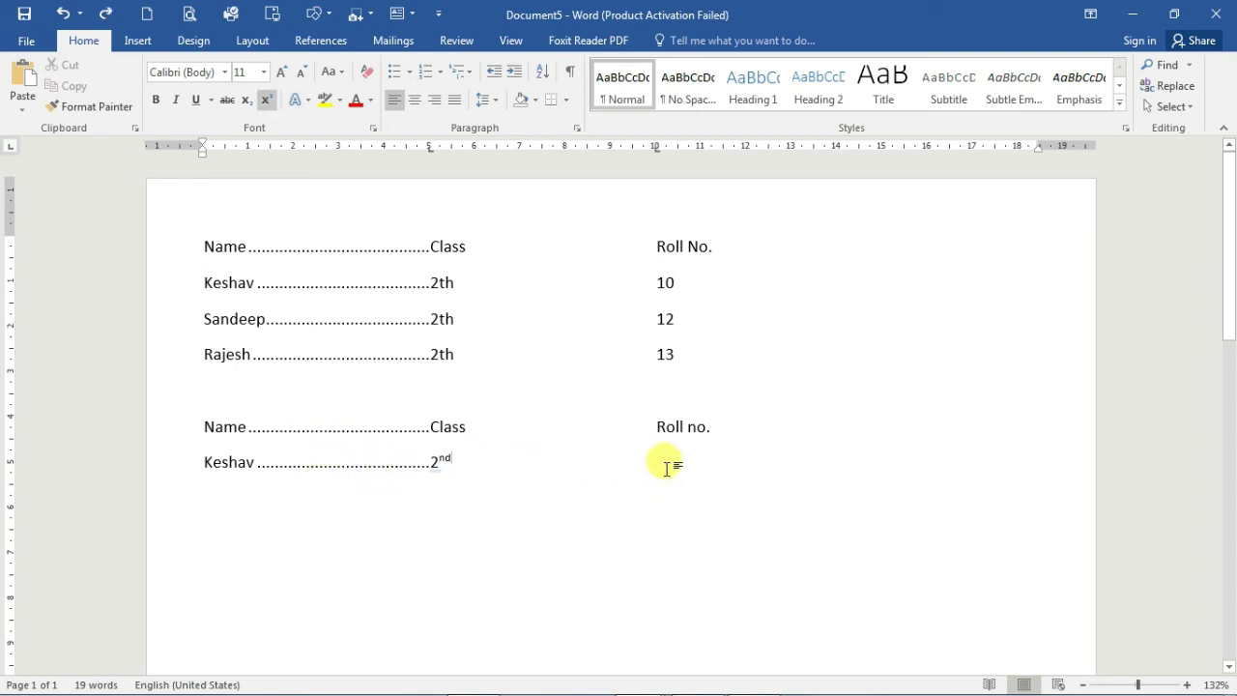
key("Tab")
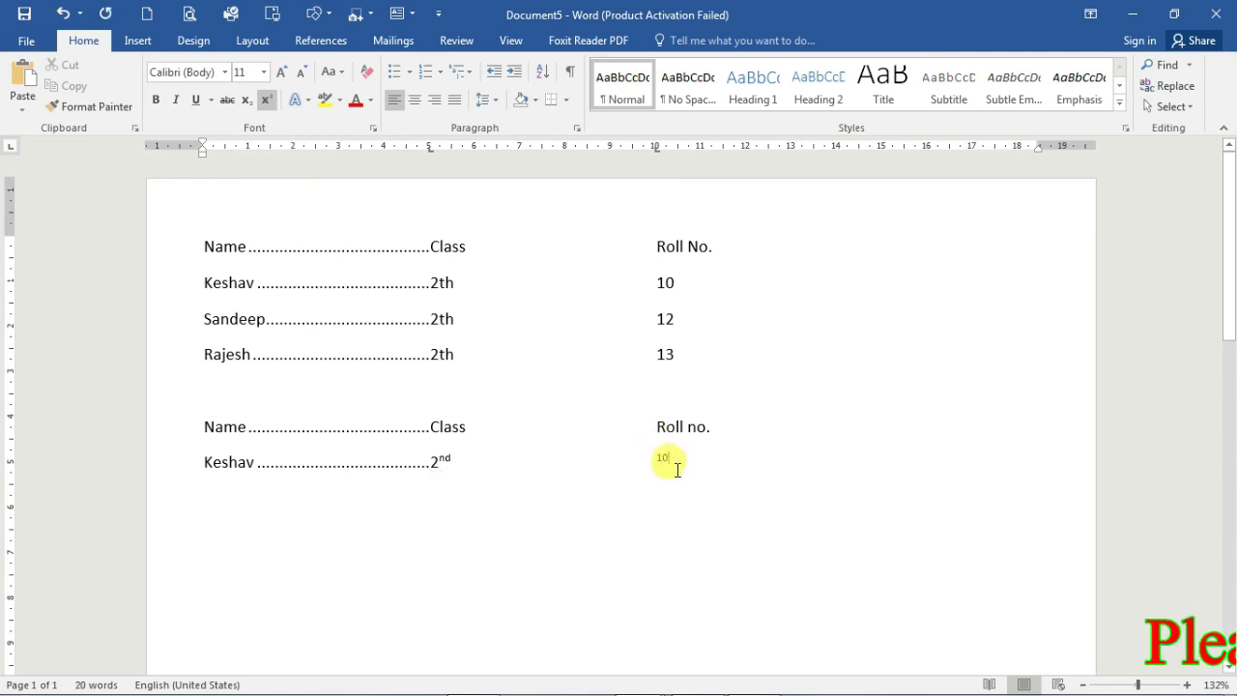
key("BackSpace")
key("BackSpace")
key("ctrl+shift+plus")
type("10")
key("Return")
Start the next student's row with the name and class 2nd after a dot leader.
type("Sandeep")
key("Tab")
type("2")
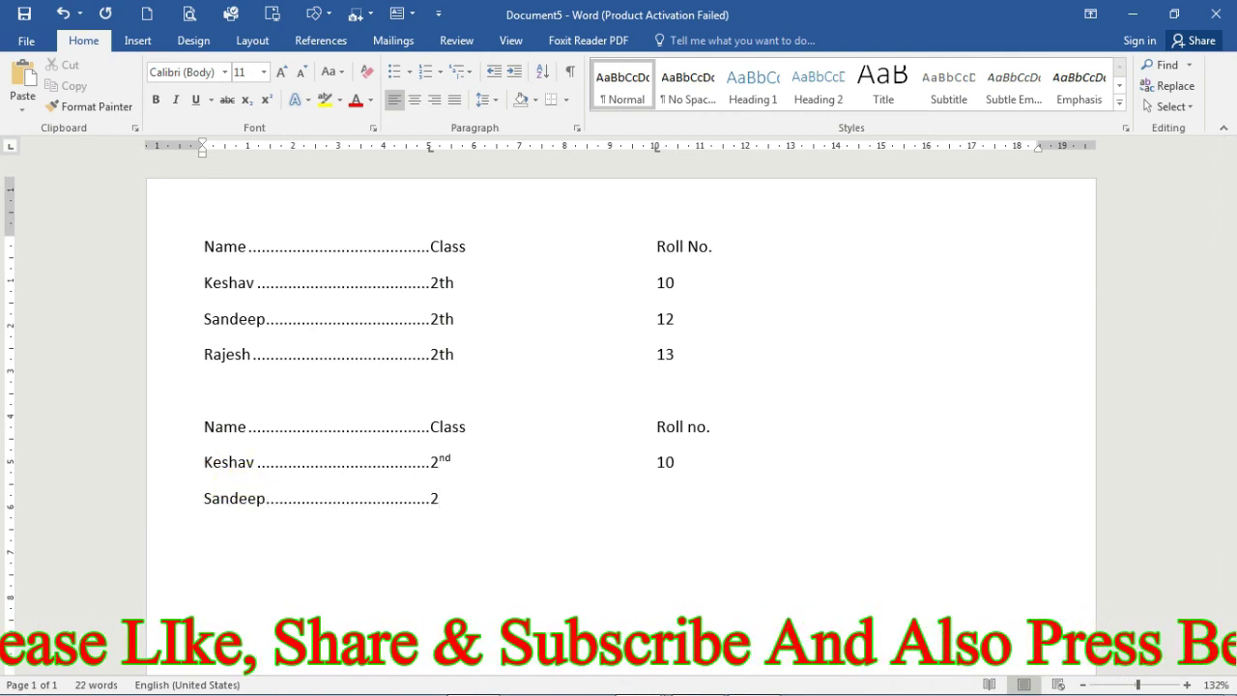
type("nd")
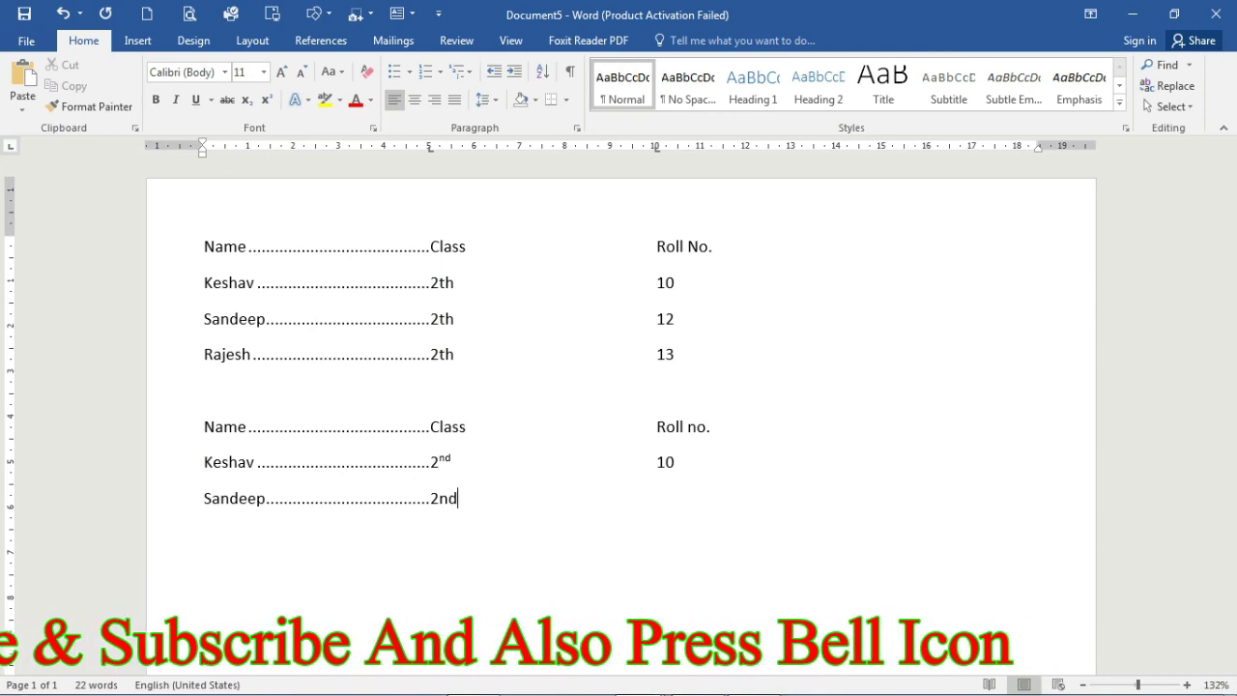